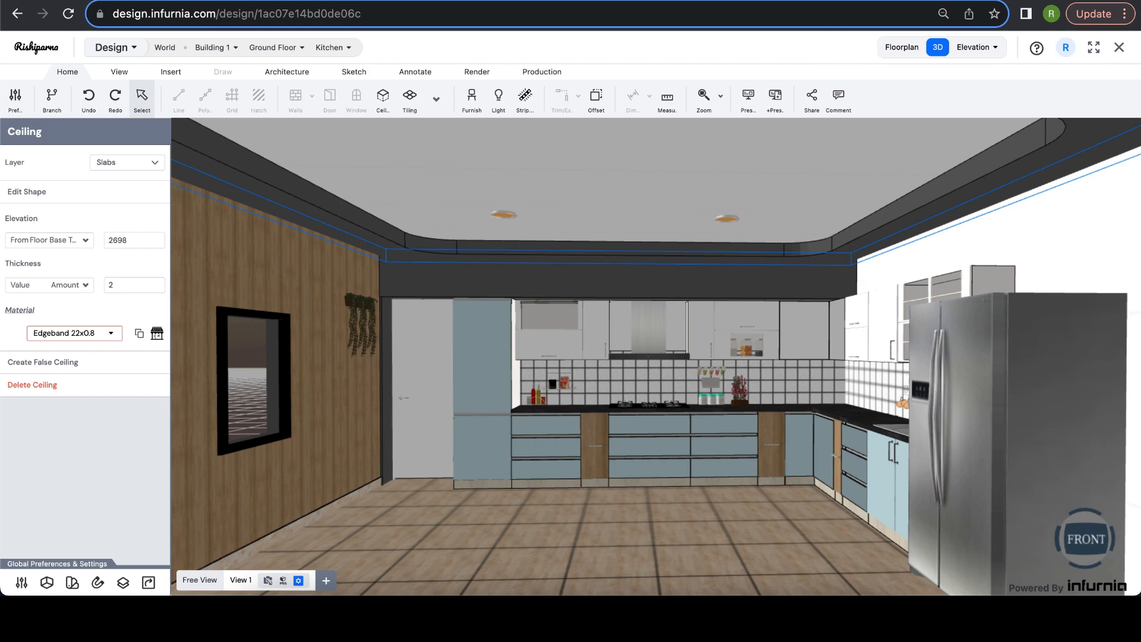
- Find the last organisation user's e-mail in the admin portal's user list
left_click(978, 2)
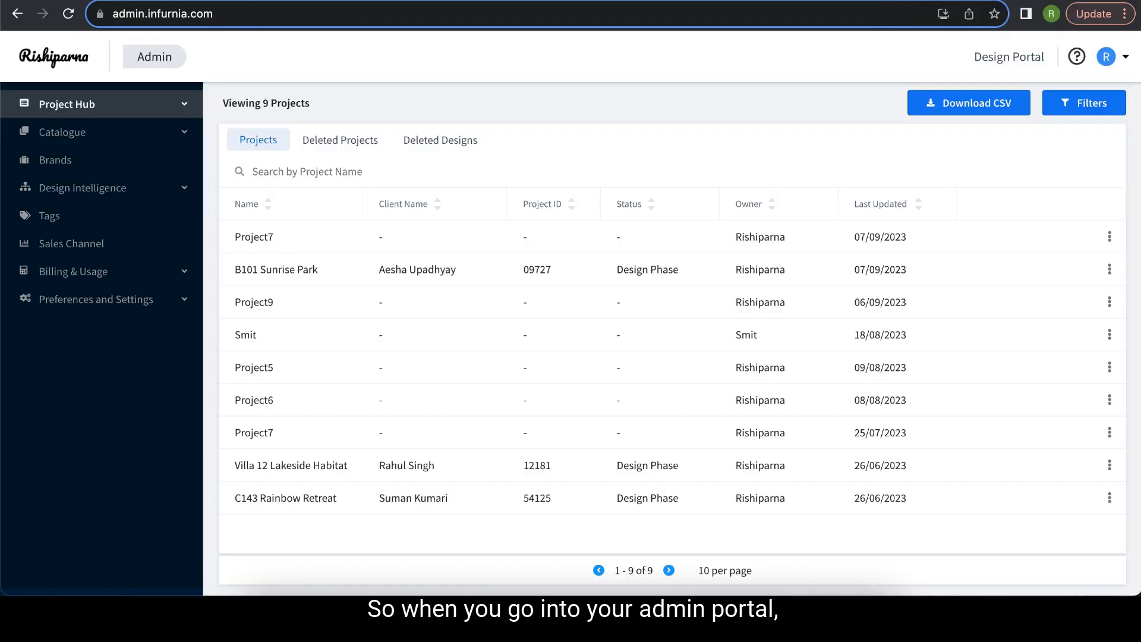
left_click(93, 271)
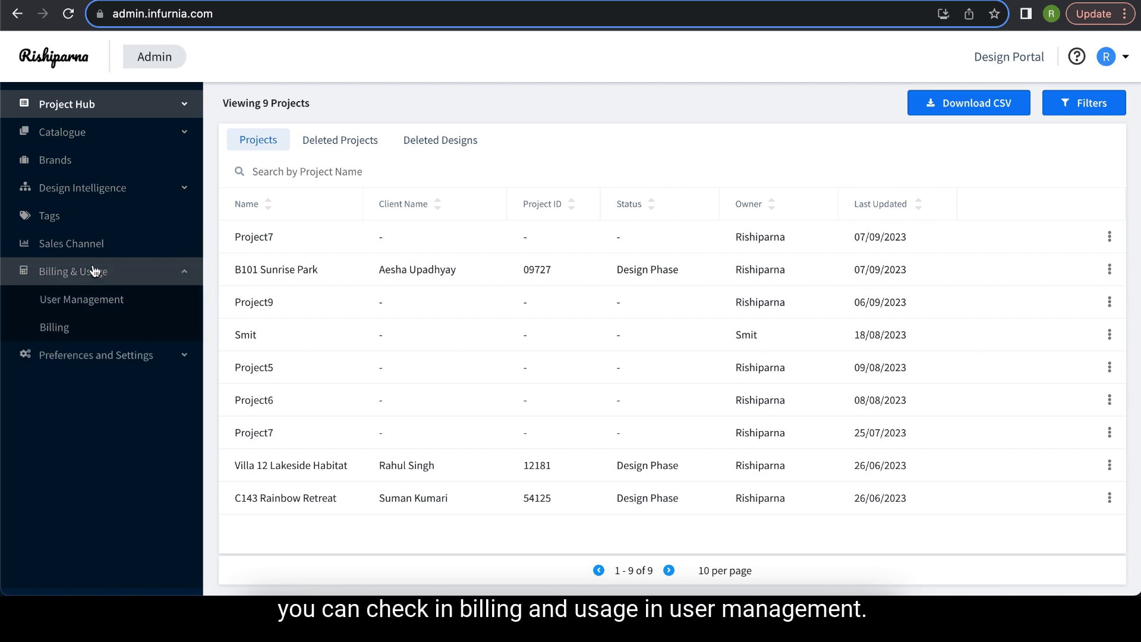
left_click(80, 309)
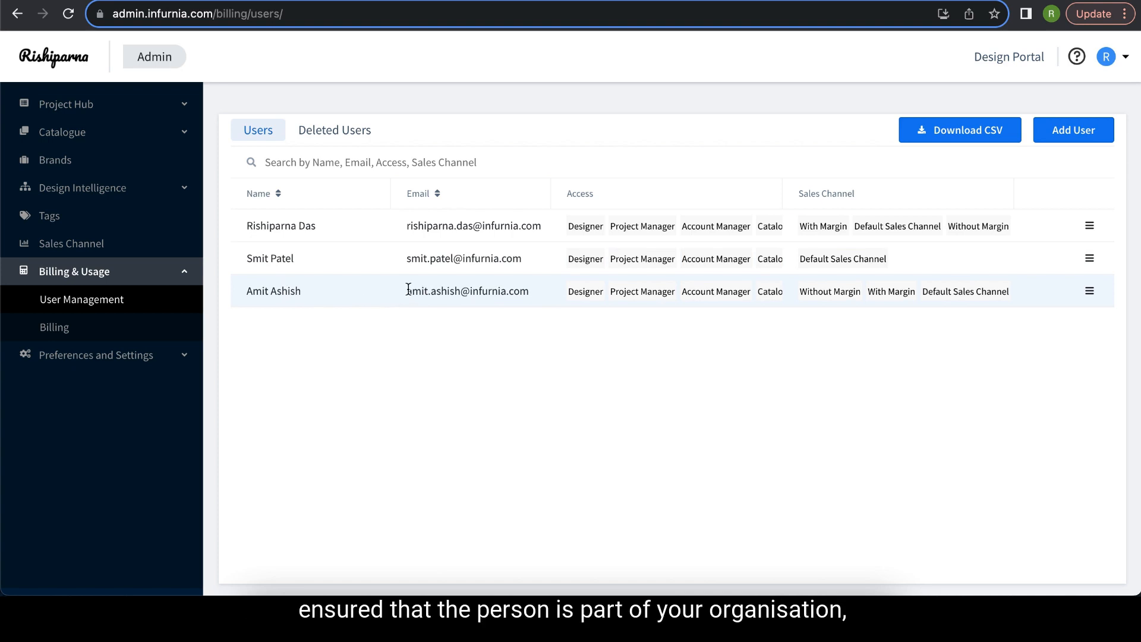
left_click_drag(409, 289, 528, 289)
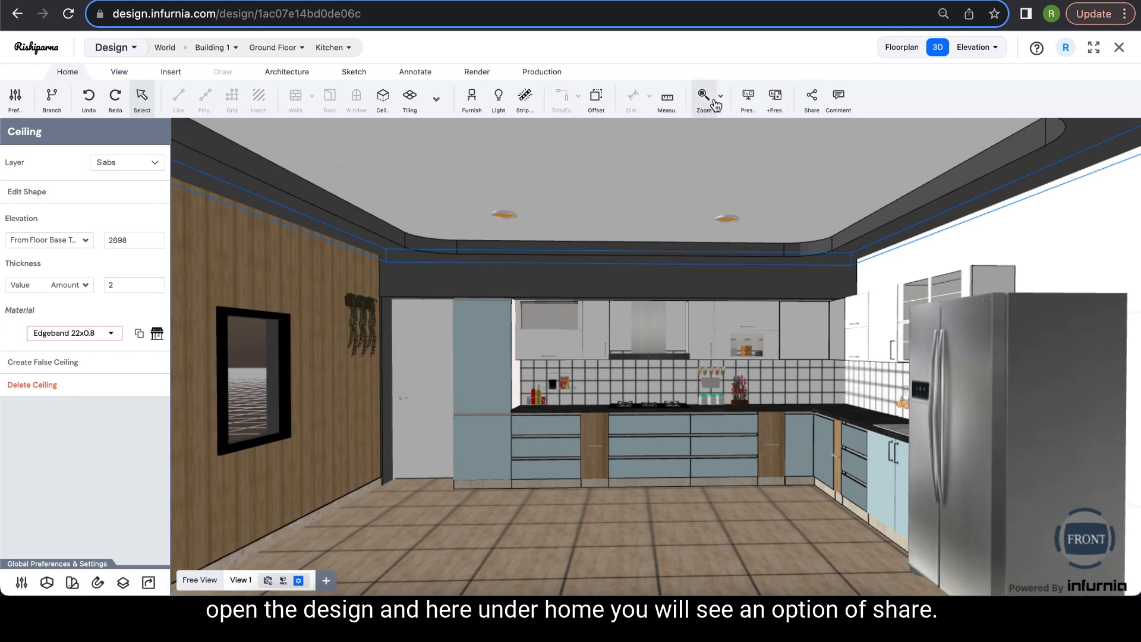
- Invite the suggested colleague's e-mail to the kitchen design with Edit access
left_click(811, 104)
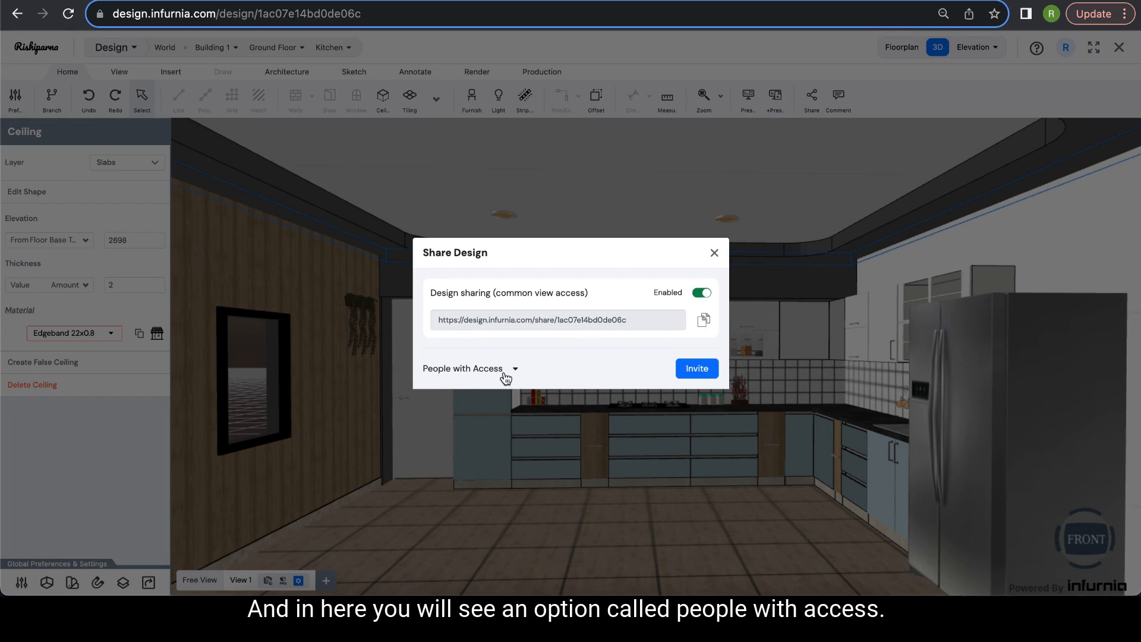
left_click(696, 369)
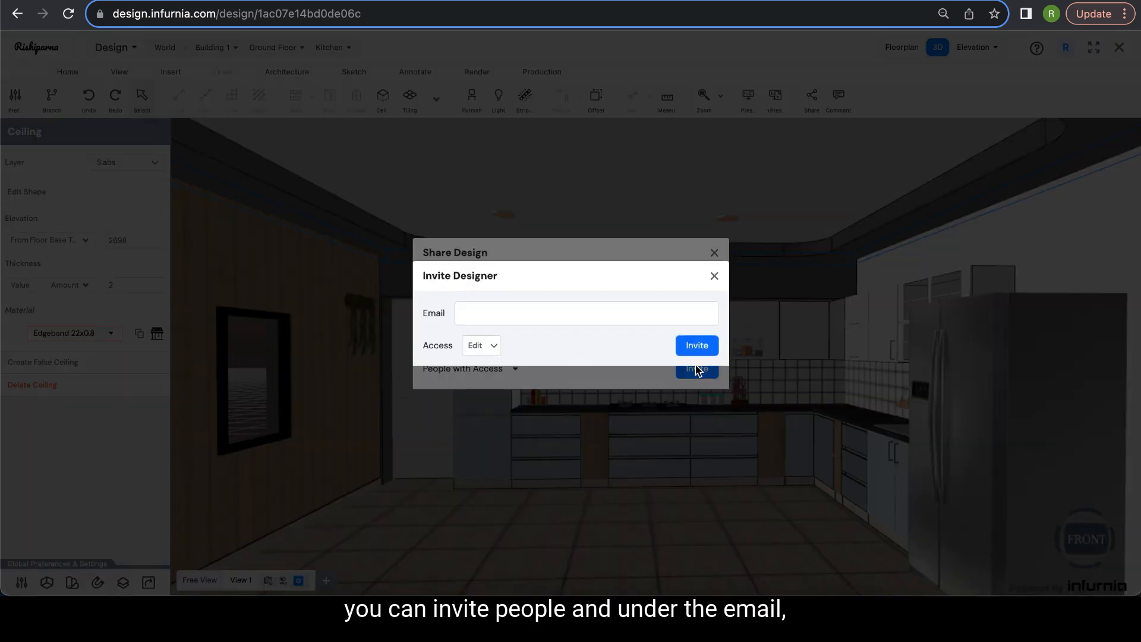
left_click(487, 316)
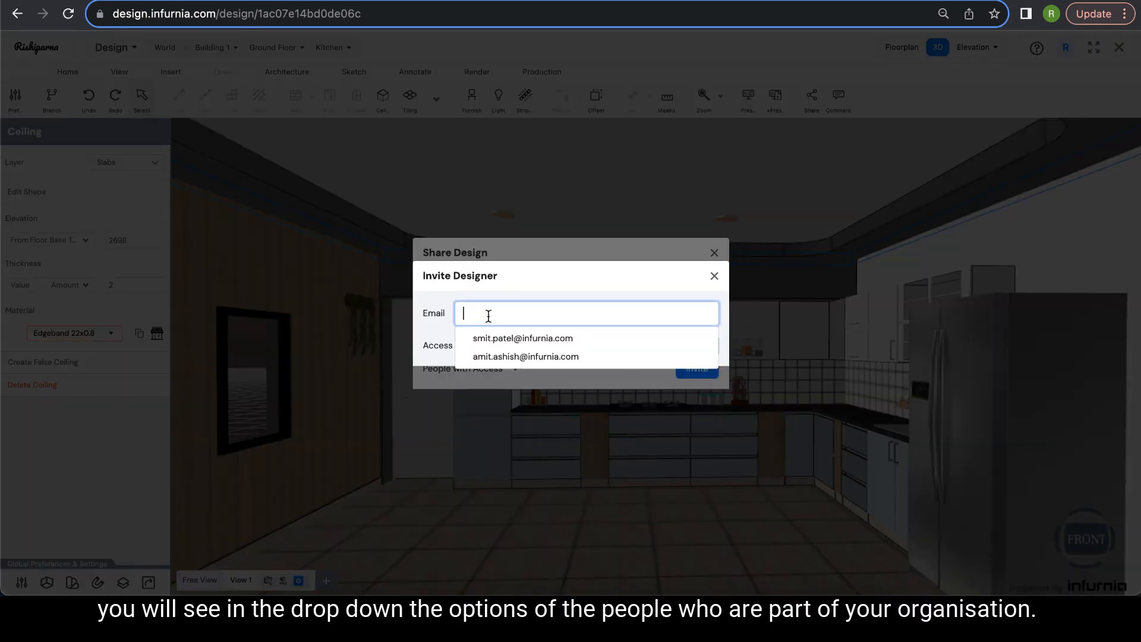
left_click(493, 358)
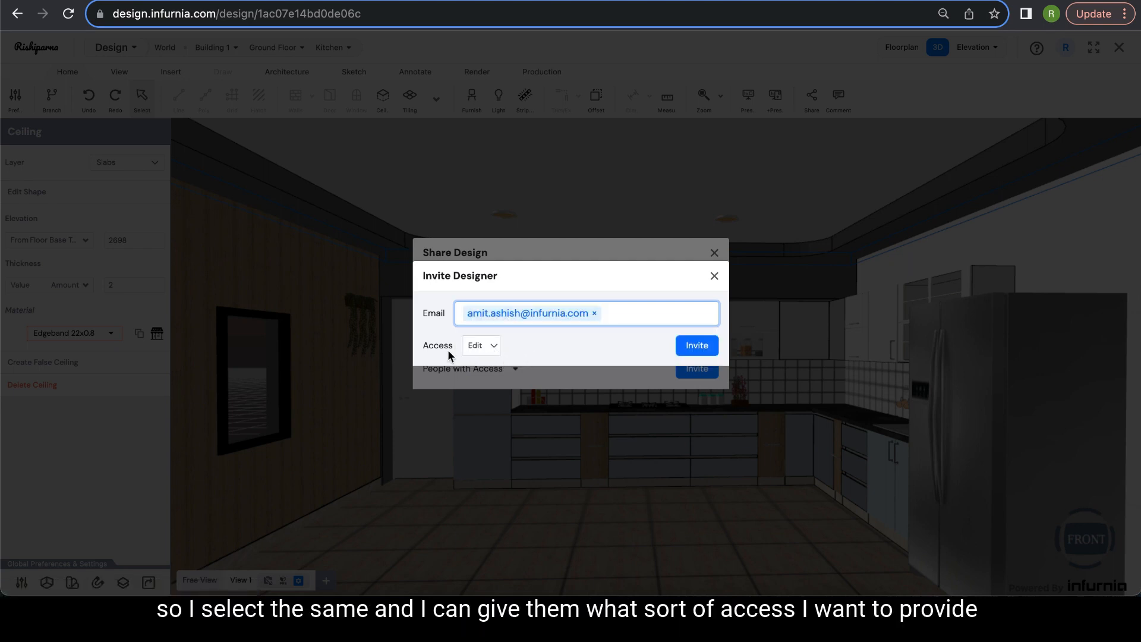
left_click(494, 346)
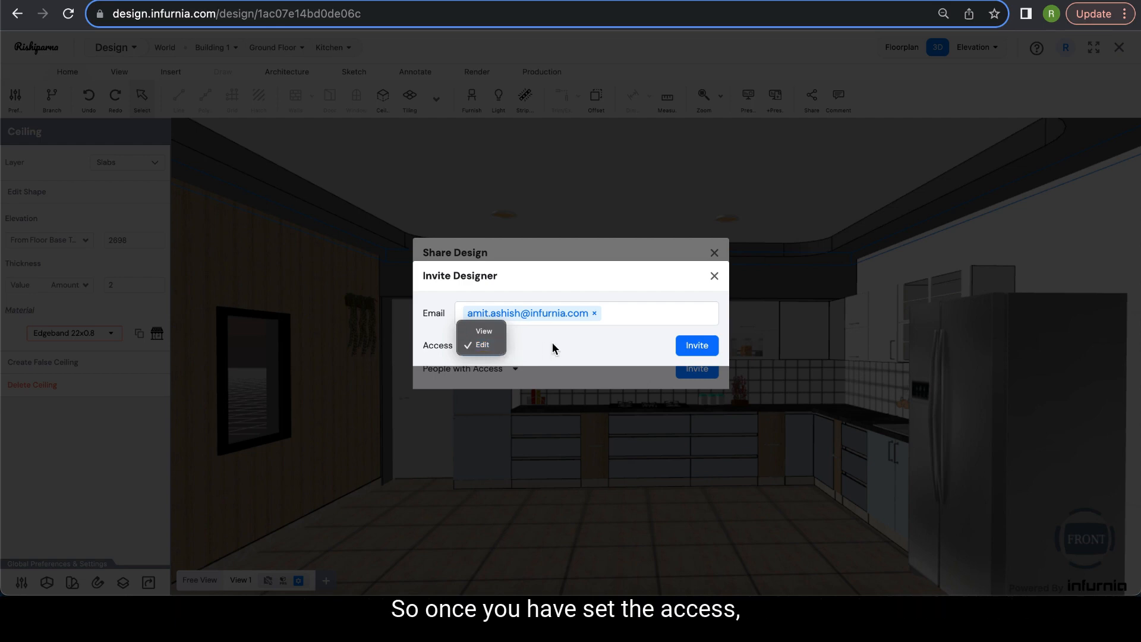
left_click(494, 345)
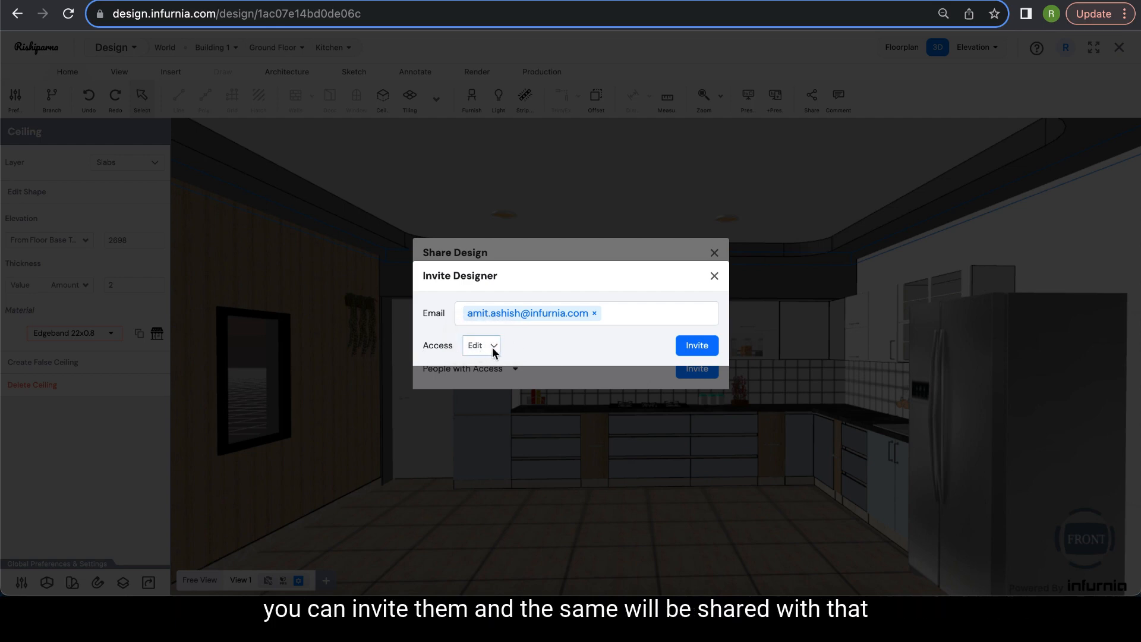
left_click(697, 347)
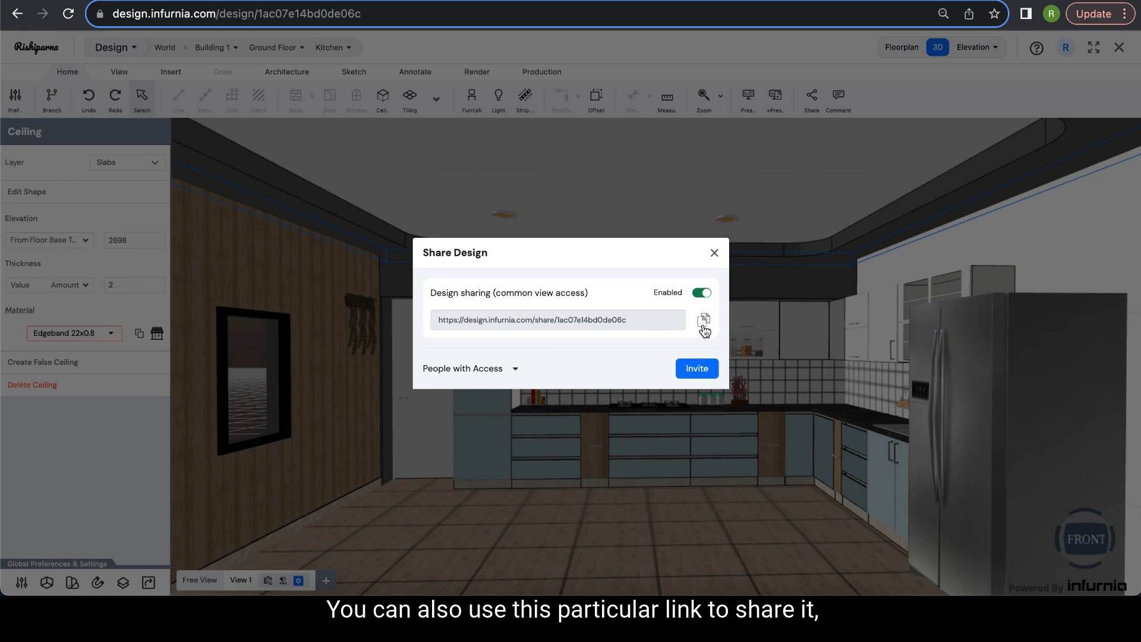
- Copy the design's view-only share link from the Share Design dialog
left_click(705, 324)
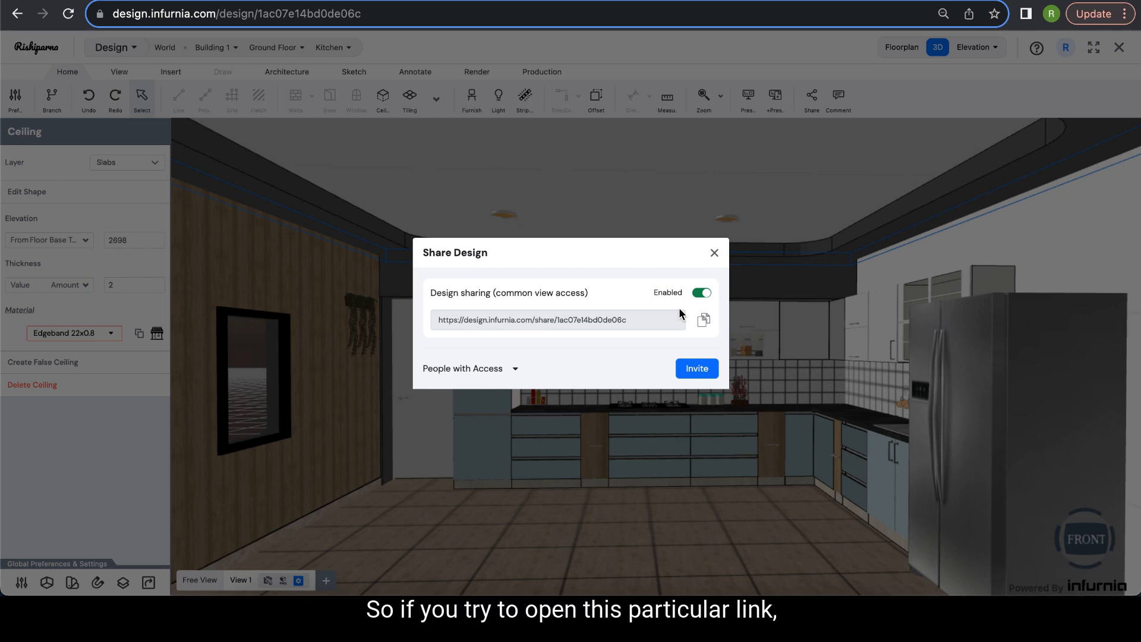
left_click(1125, 15)
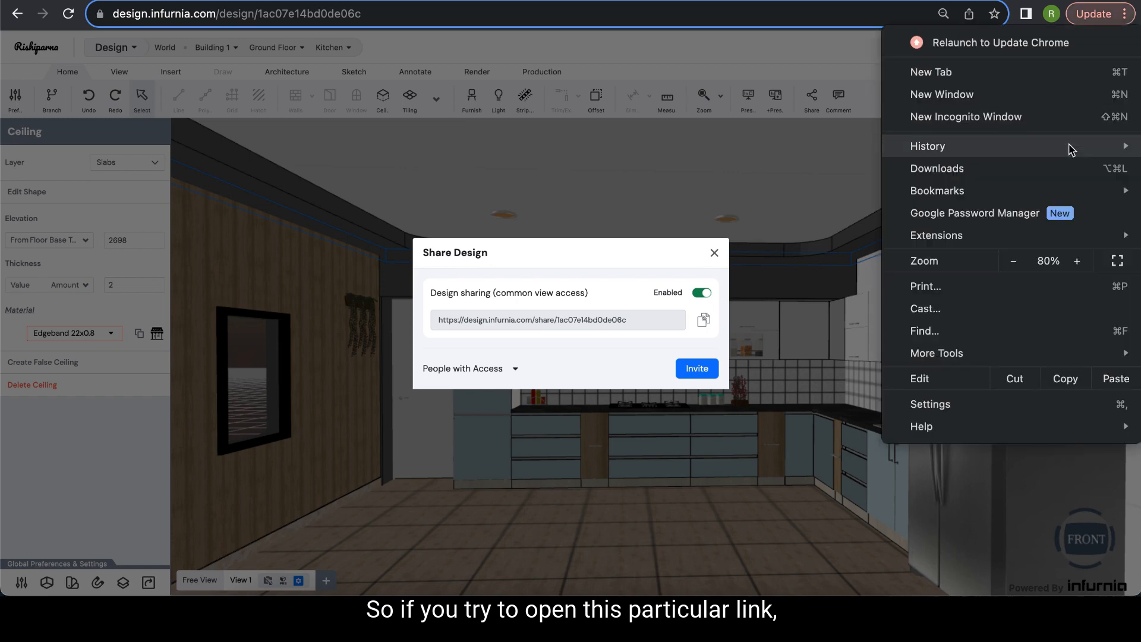
- Load the copied share link in a new incognito window
left_click(1062, 117)
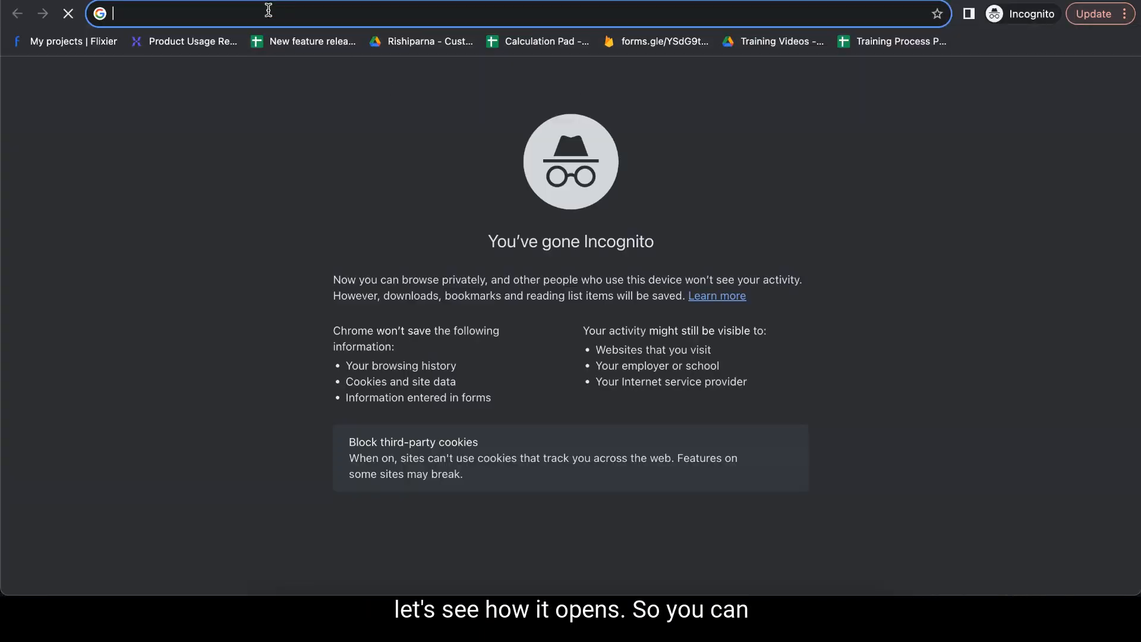
key("super+v")
key("Return")
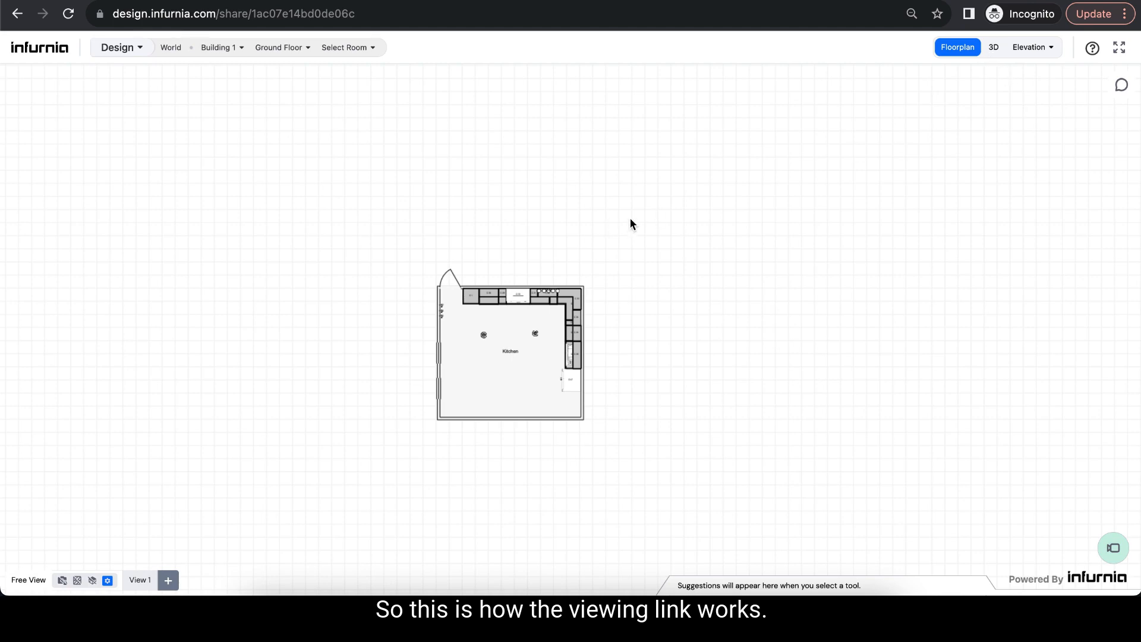
- View the shared design's Kitchen room in 3D and tilt to show more floor
left_click(994, 47)
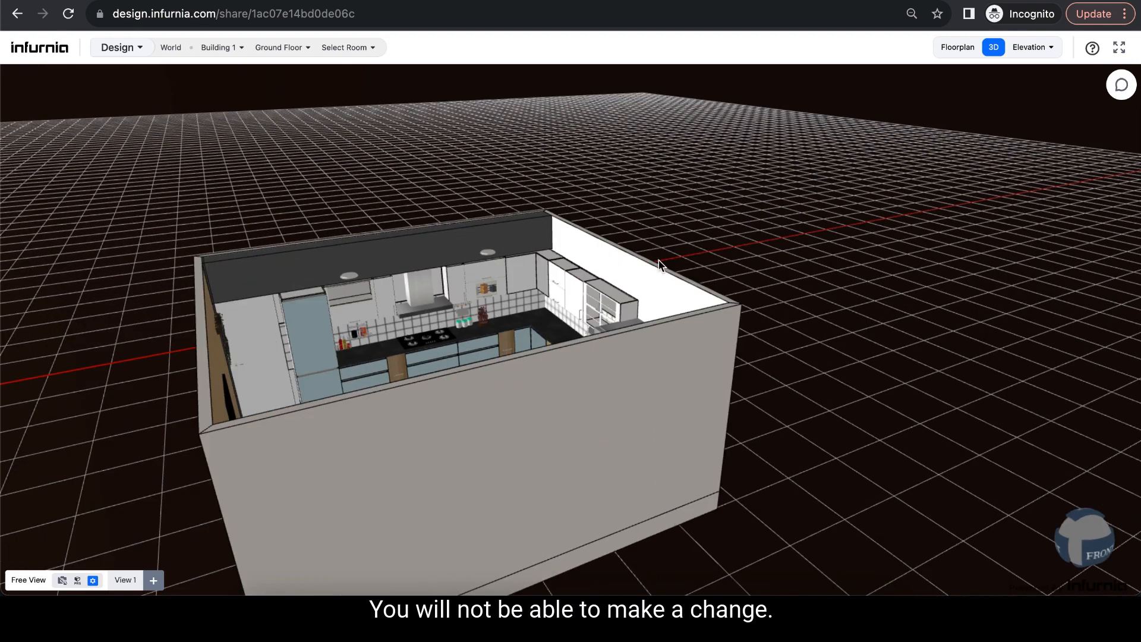
left_click(280, 47)
left_click(344, 48)
left_click(349, 69)
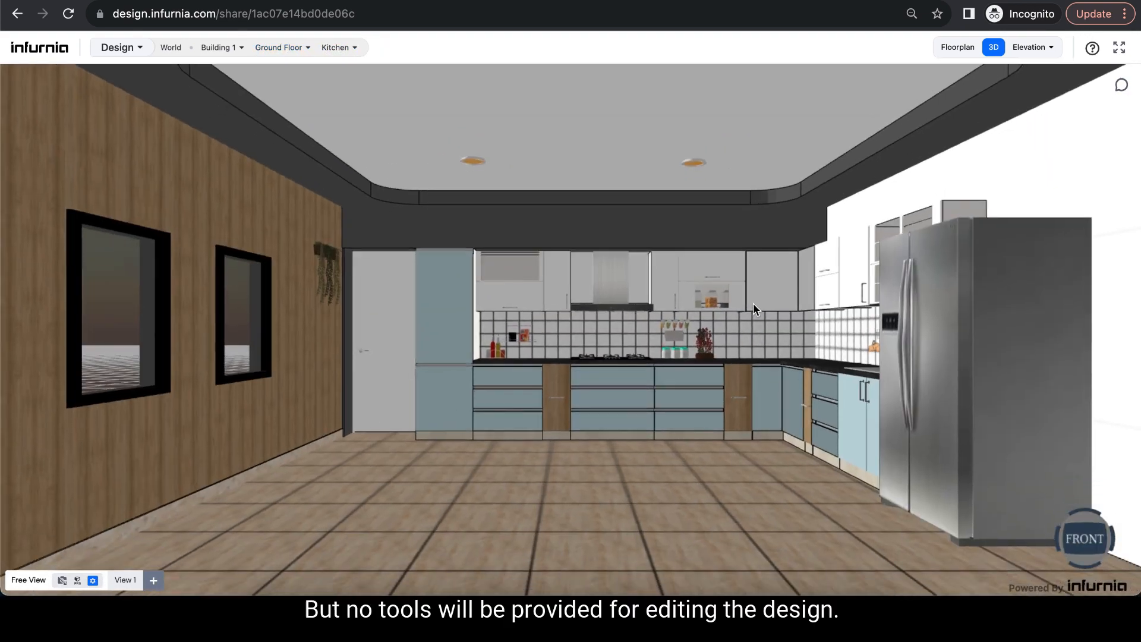
left_click_drag(661, 388, 667, 499)
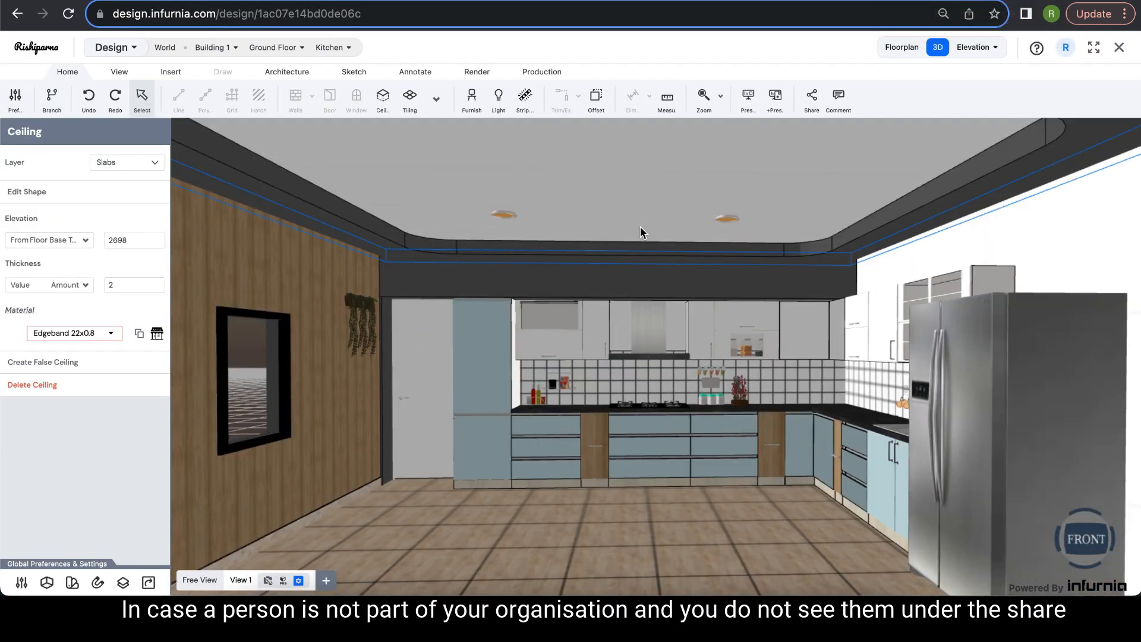
- Reopen the Invite Designer form to list the two suggested organisation e-mails
scroll(655, 215, "down", 2)
left_click_drag(655, 215, 654, 225)
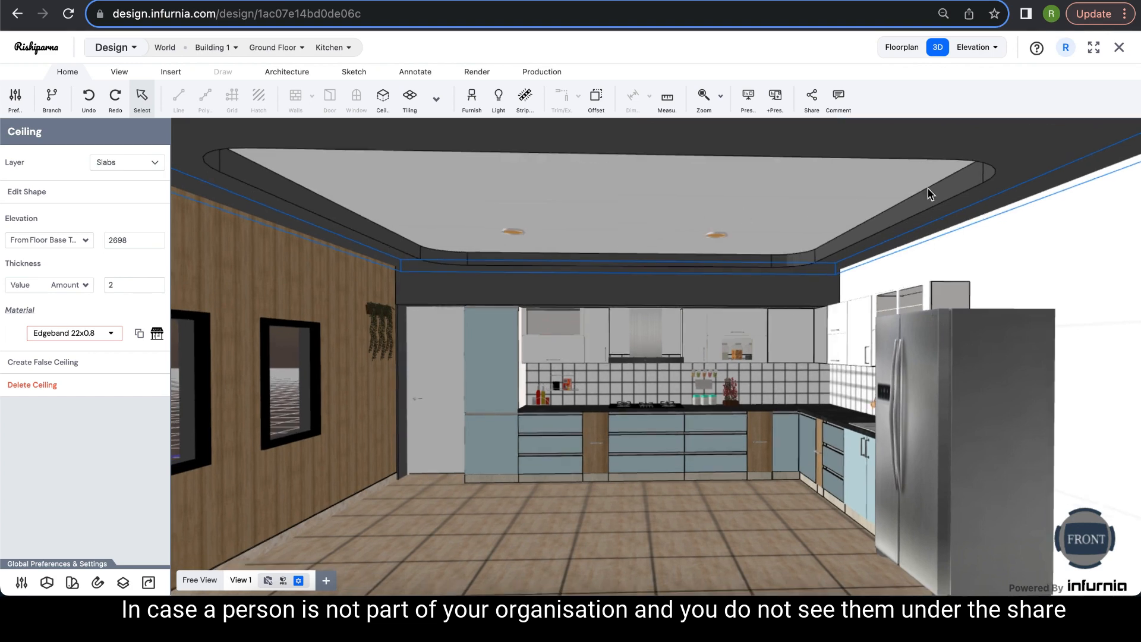
left_click_drag(928, 189, 920, 186)
left_click(818, 107)
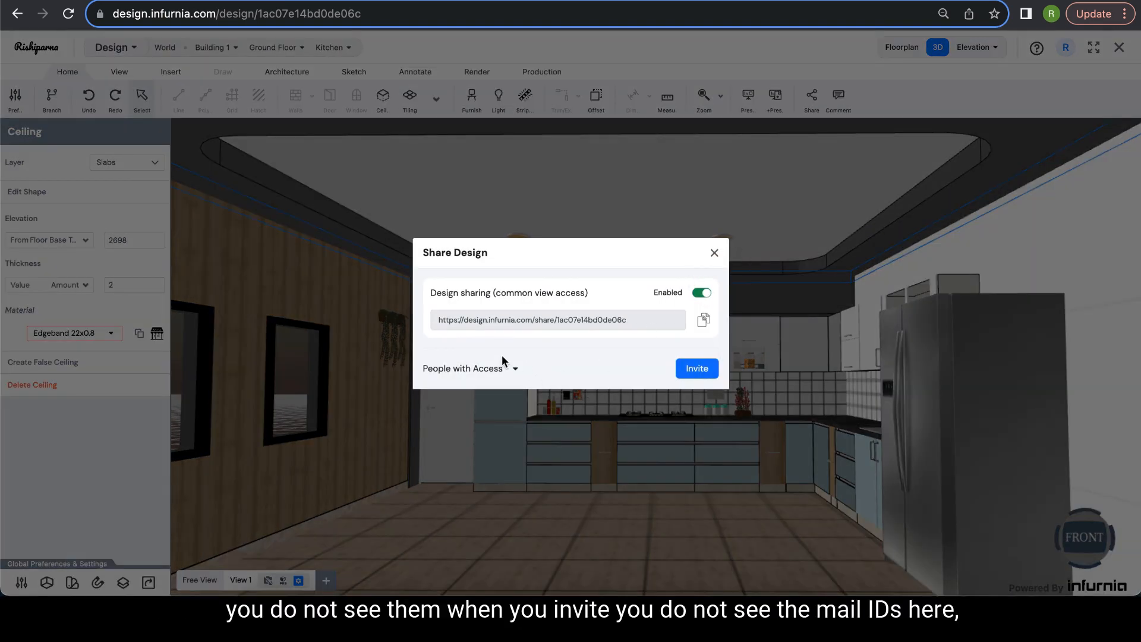
left_click(695, 368)
left_click(513, 323)
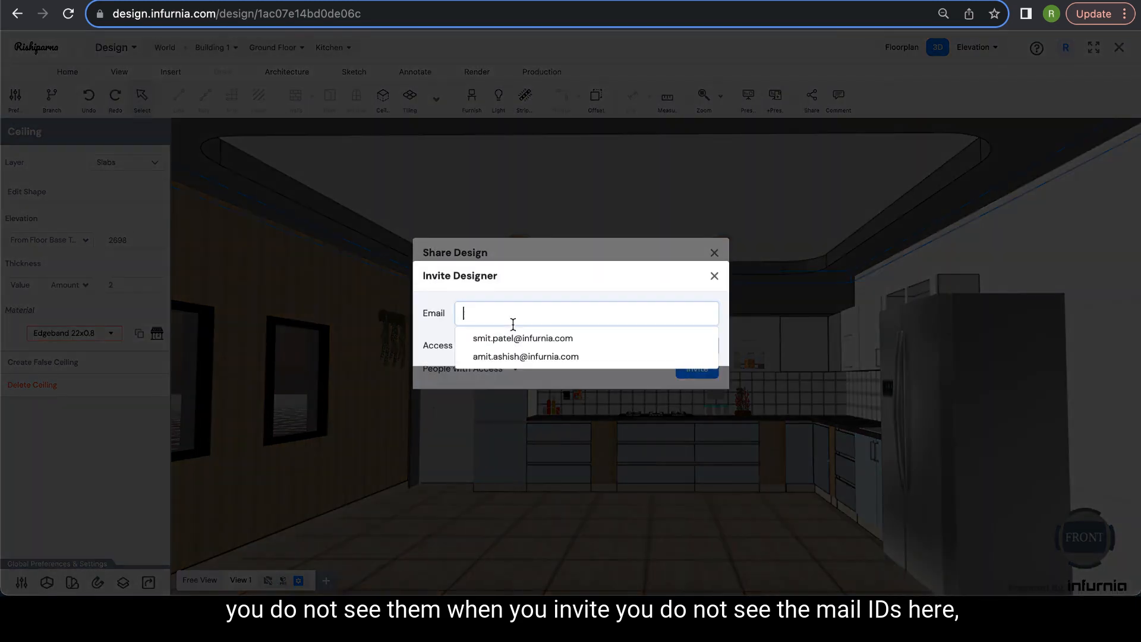
- Start a new organisation user in Add User and begin entering their details
left_click(564, 255)
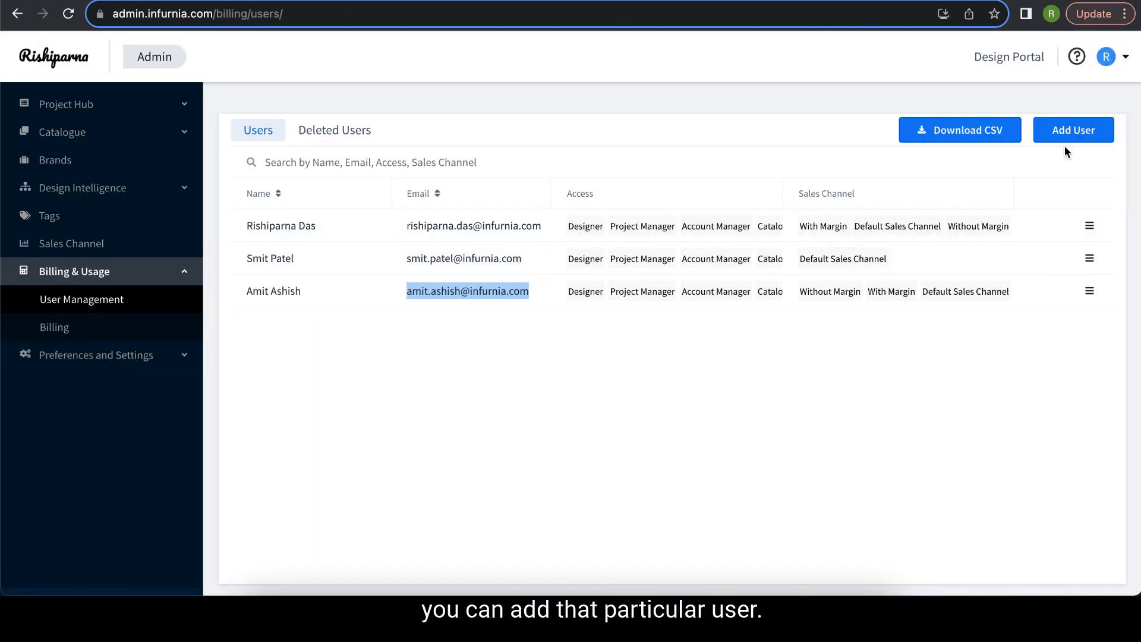
left_click(1078, 136)
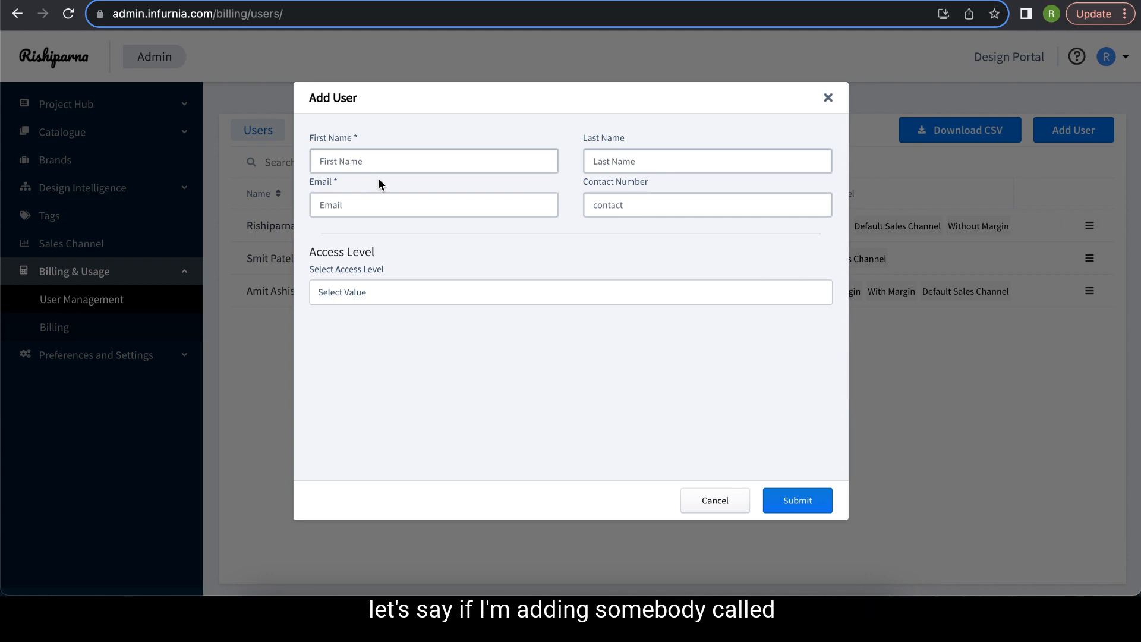
left_click(384, 171)
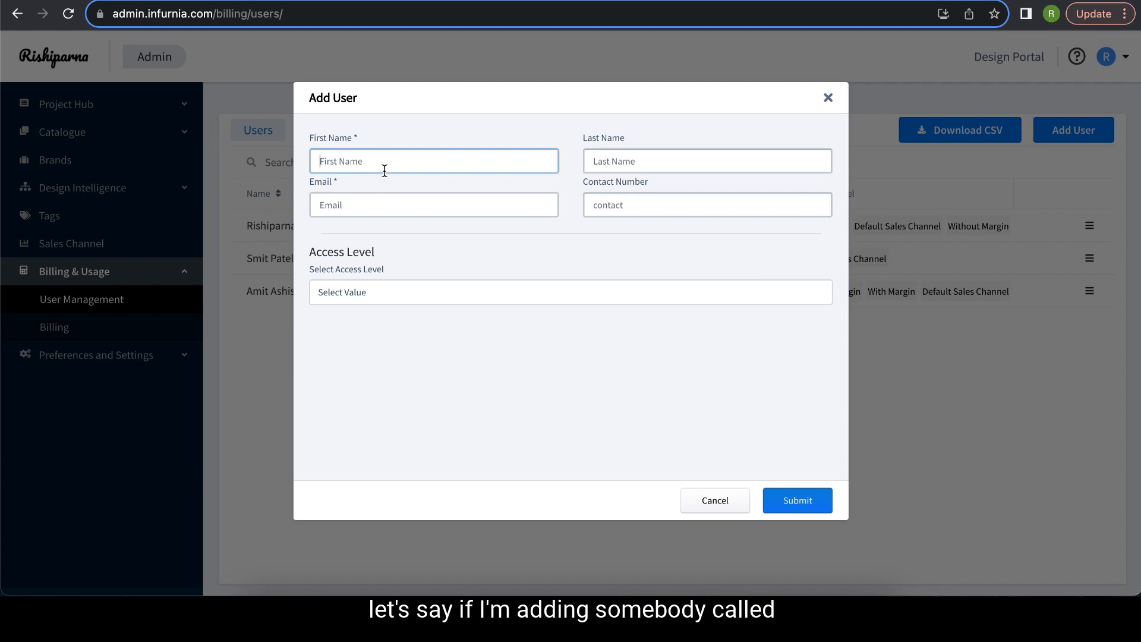
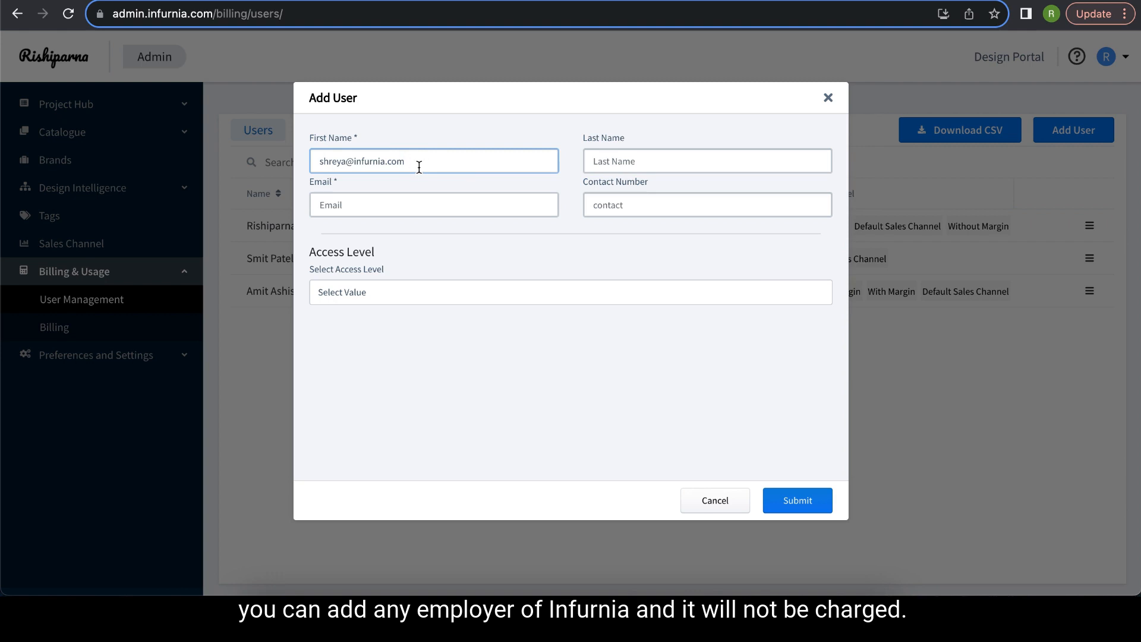
- Correct the form so it holds the new member's first name and e-mail address
triple_click(319, 164)
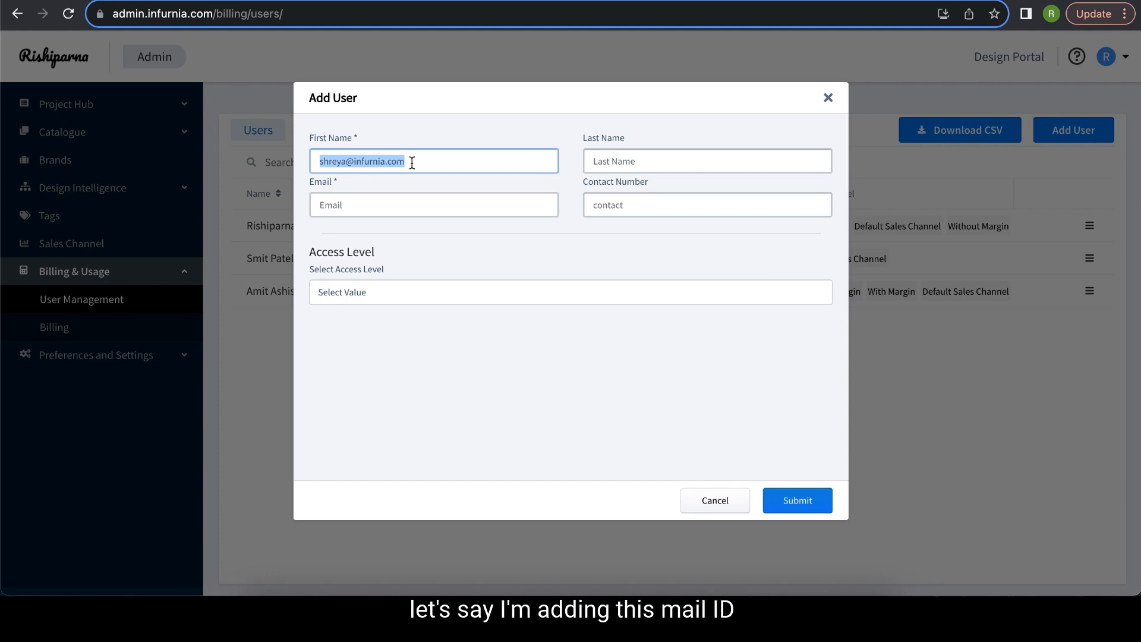
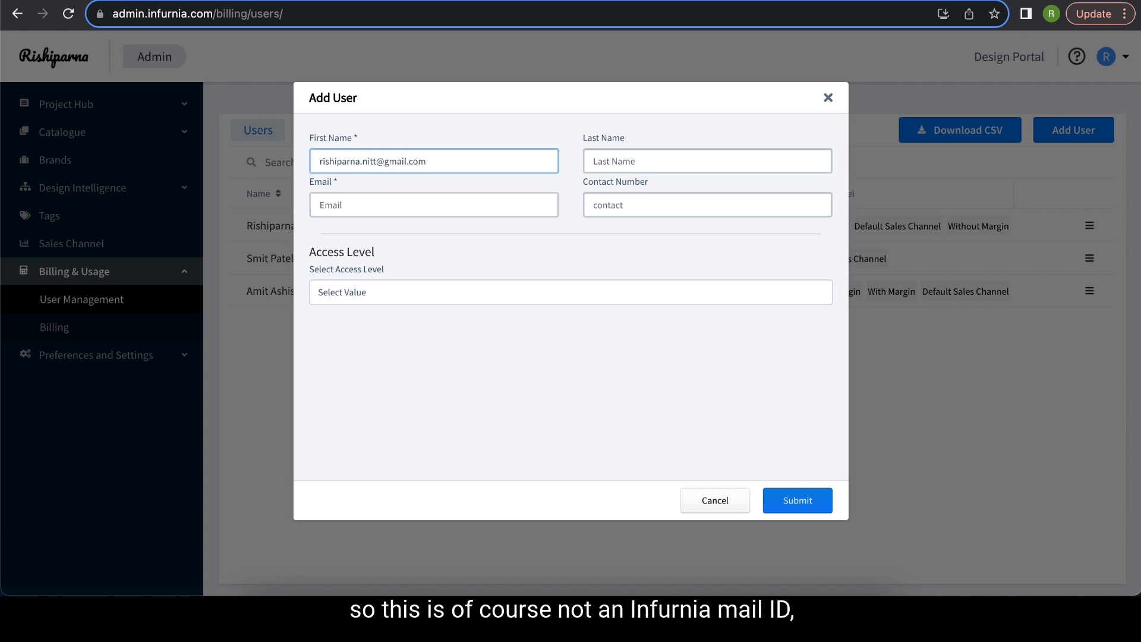
left_click_drag(319, 161, 428, 164)
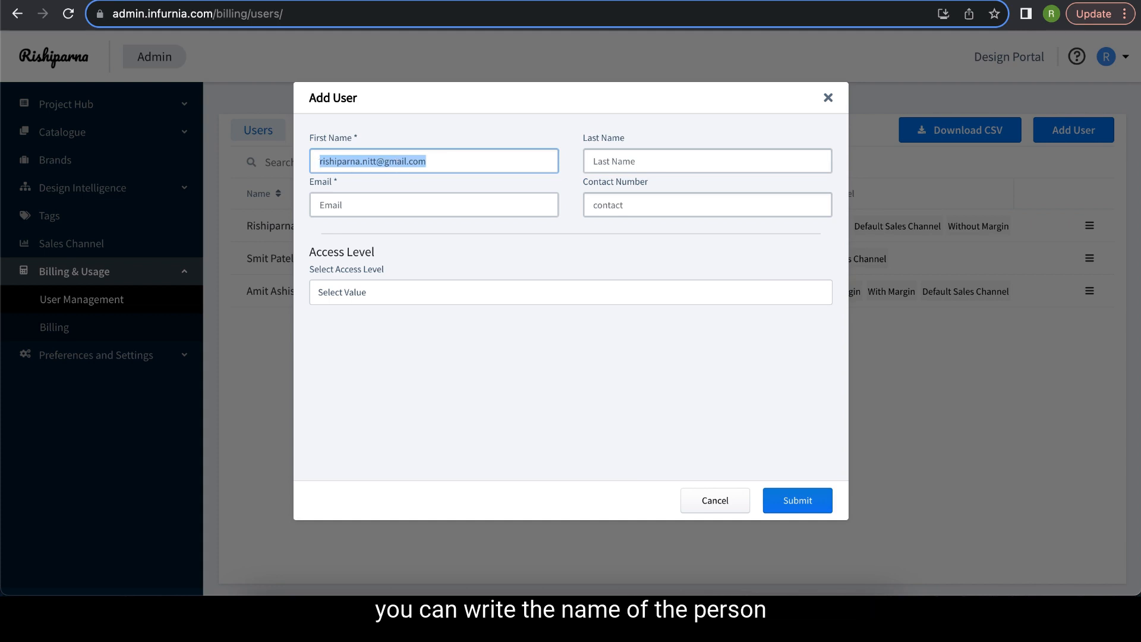
type("Rishiparna")
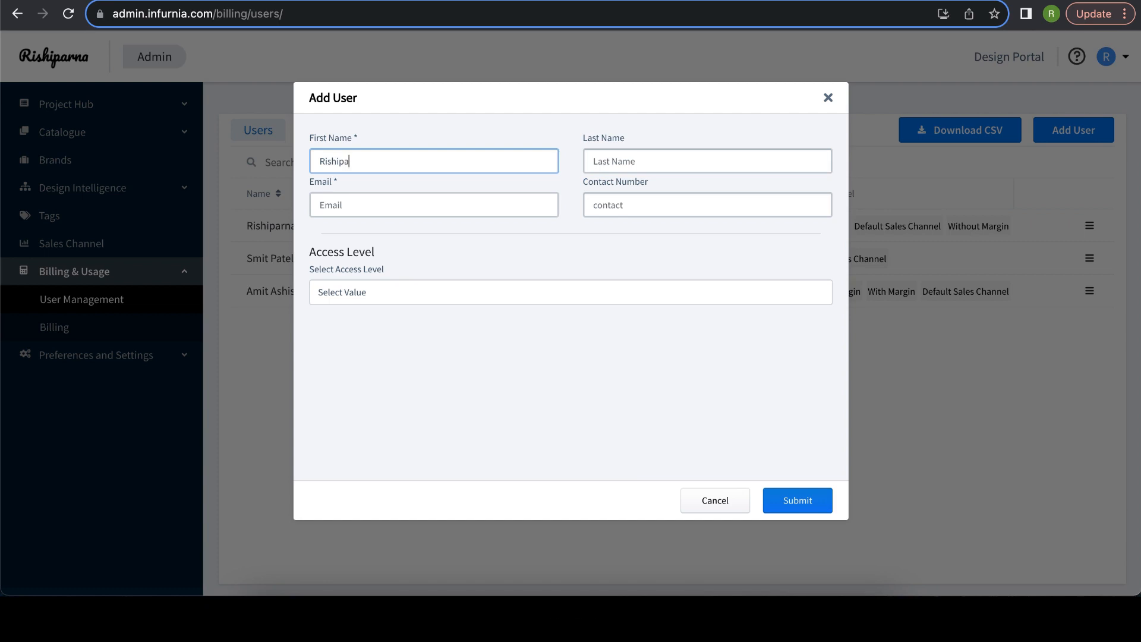
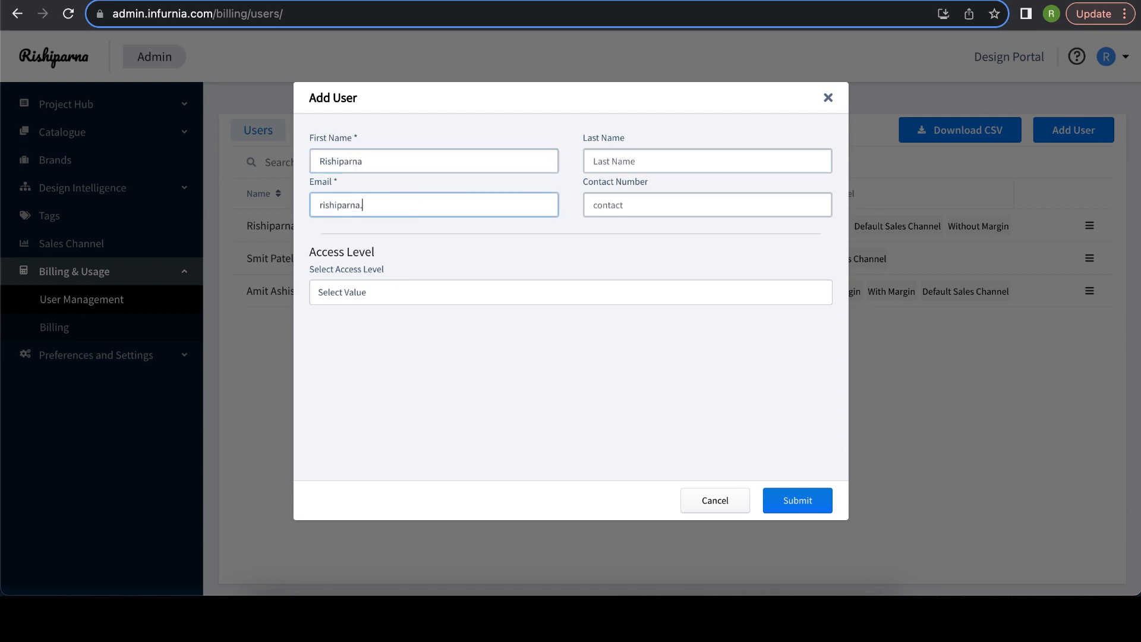
left_click(425, 293)
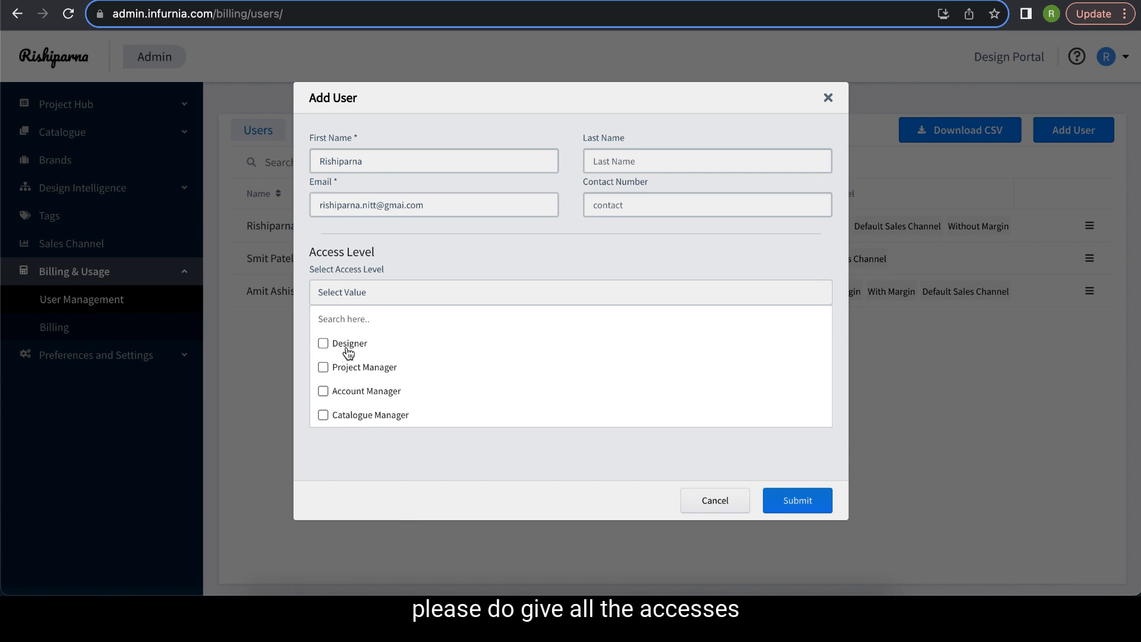
- Grant Designer, Project Manager, Account Manager and Catalogue Manager access levels
left_click(324, 416)
left_click(323, 394)
left_click(323, 368)
left_click(324, 343)
left_click(446, 252)
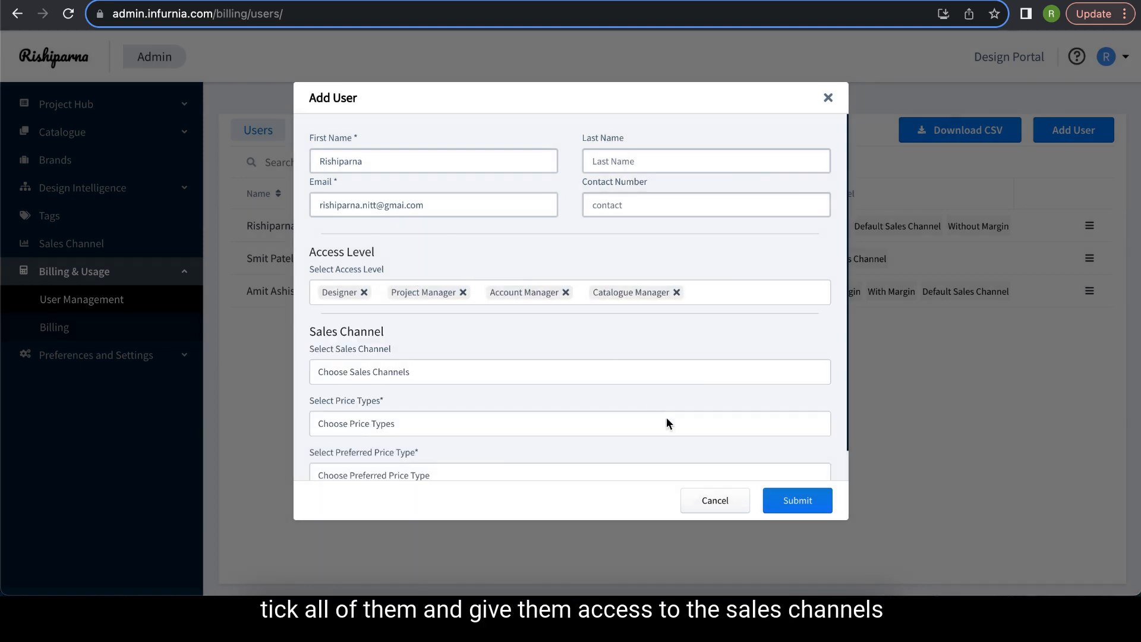
- Give access to the With Margin, Without Margin and Default sales channels
left_click(387, 372)
scroll(330, 422, "down", 1)
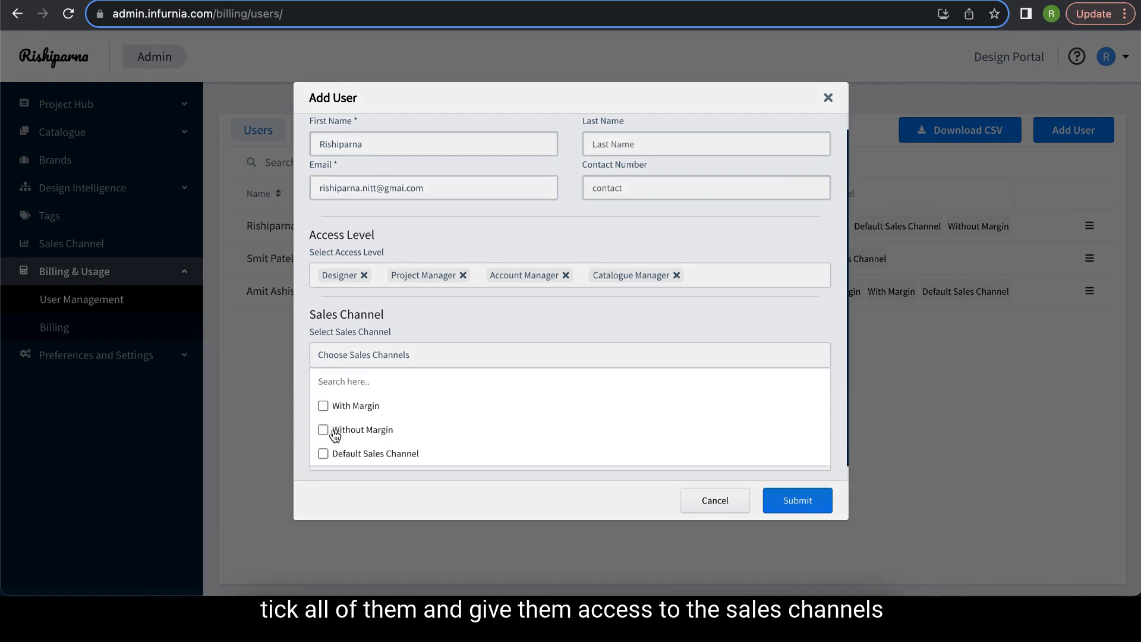
left_click(323, 391)
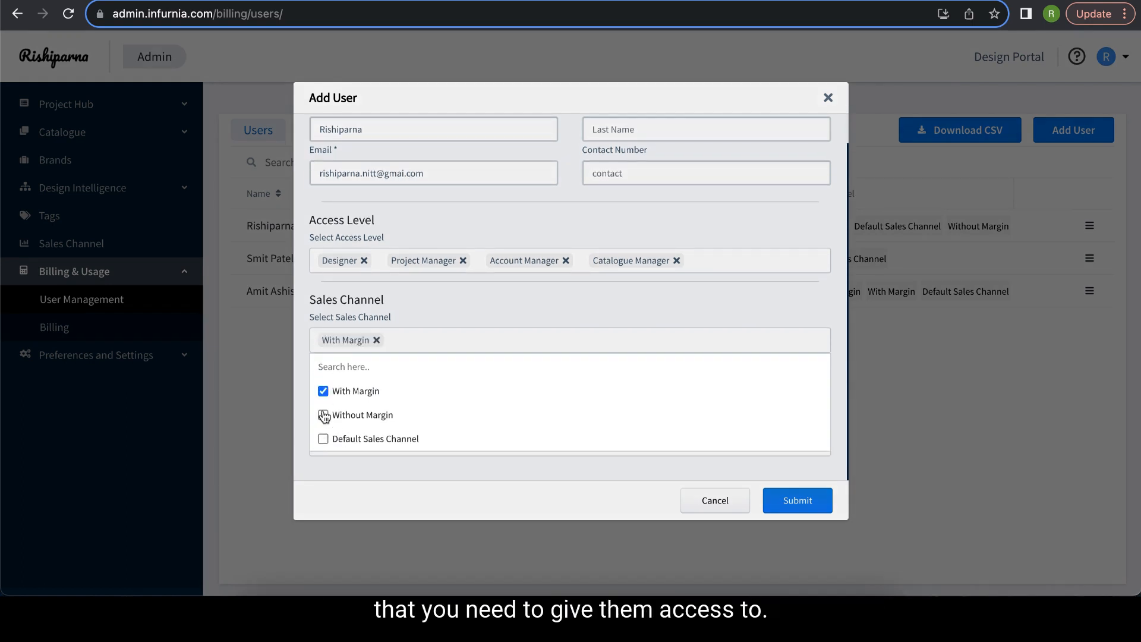
left_click(323, 415)
left_click(323, 440)
- Choose the price types and set Test 2 as the preferred price type
left_click(416, 303)
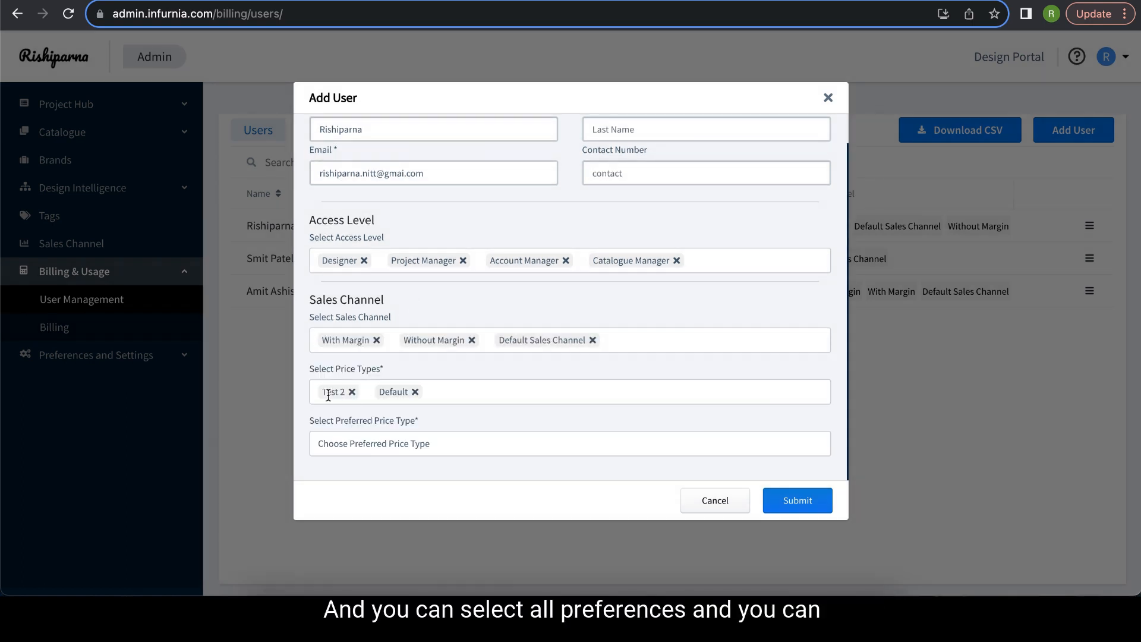
left_click(344, 444)
scroll(324, 464, "down", 2)
left_click(323, 444)
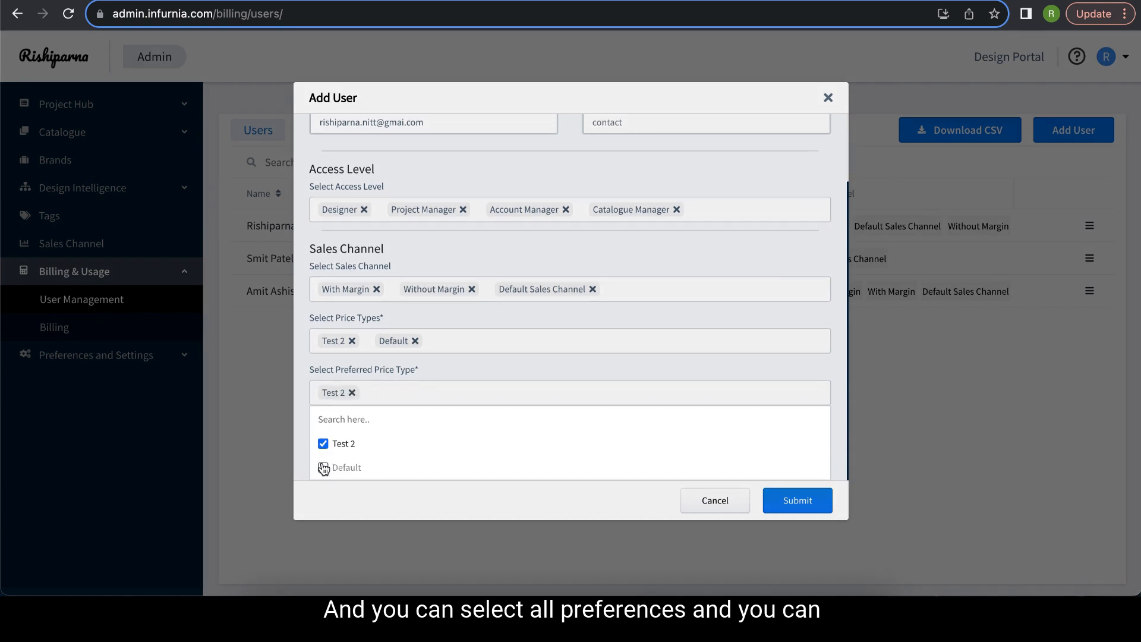
left_click(448, 373)
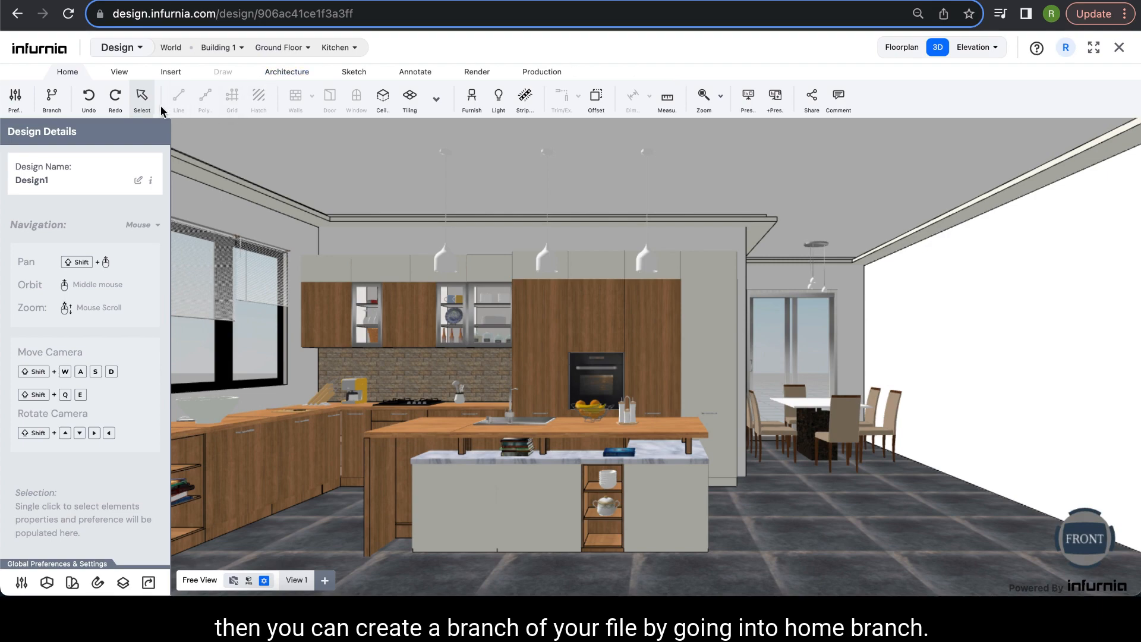
- Create a branch named 'For Infurnia Testing' from the design's version history
left_click(52, 97)
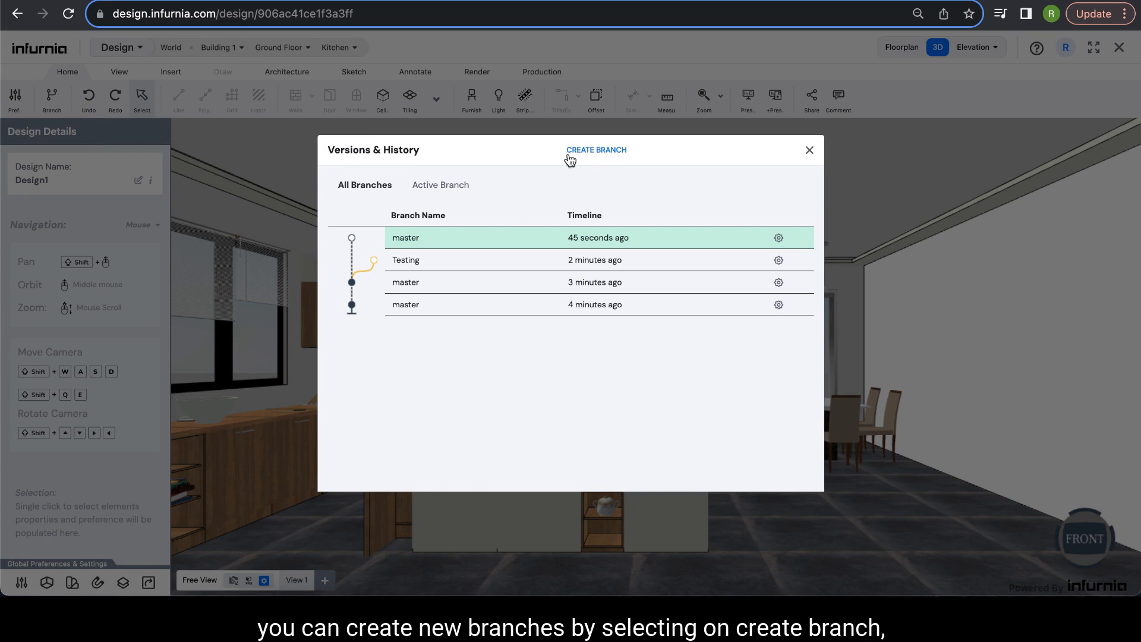
left_click(609, 155)
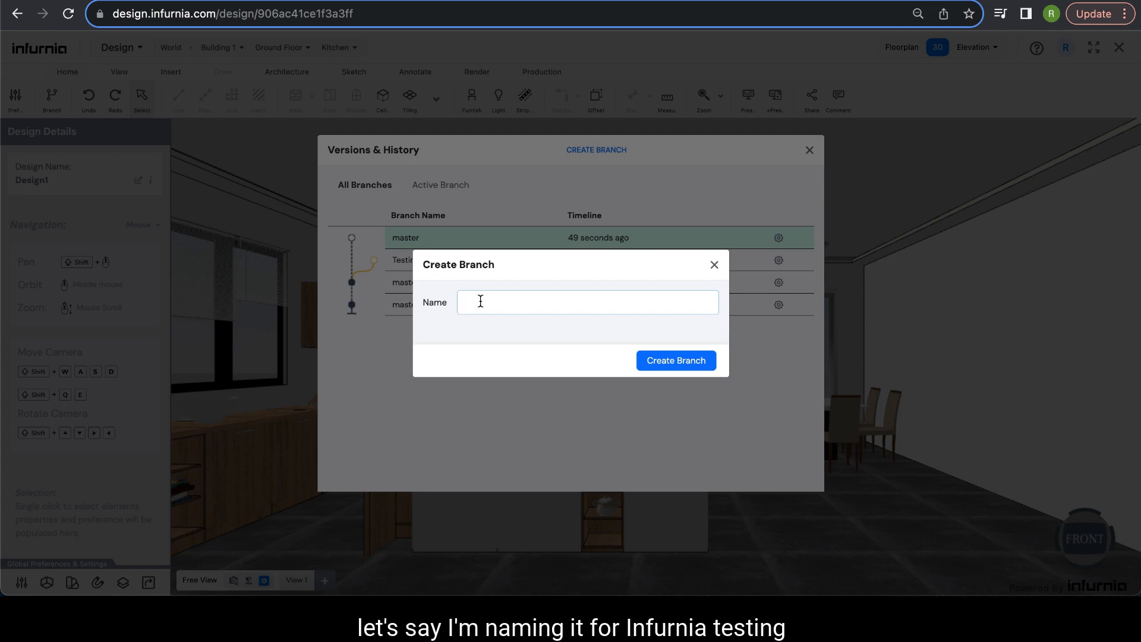
type("For Infur")
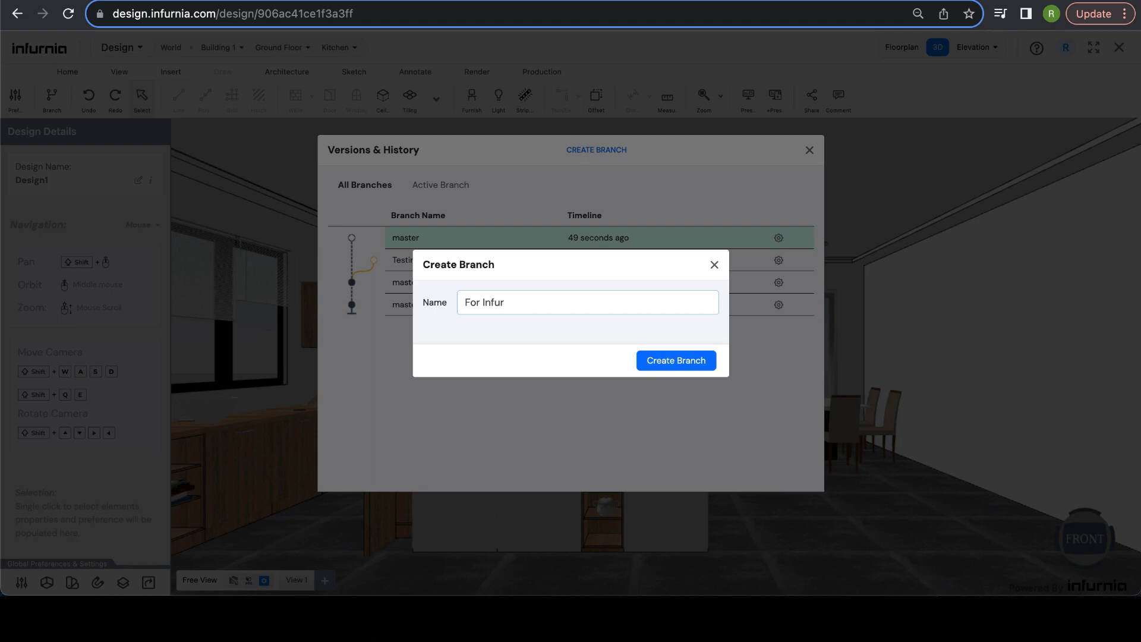
type("nia Testing")
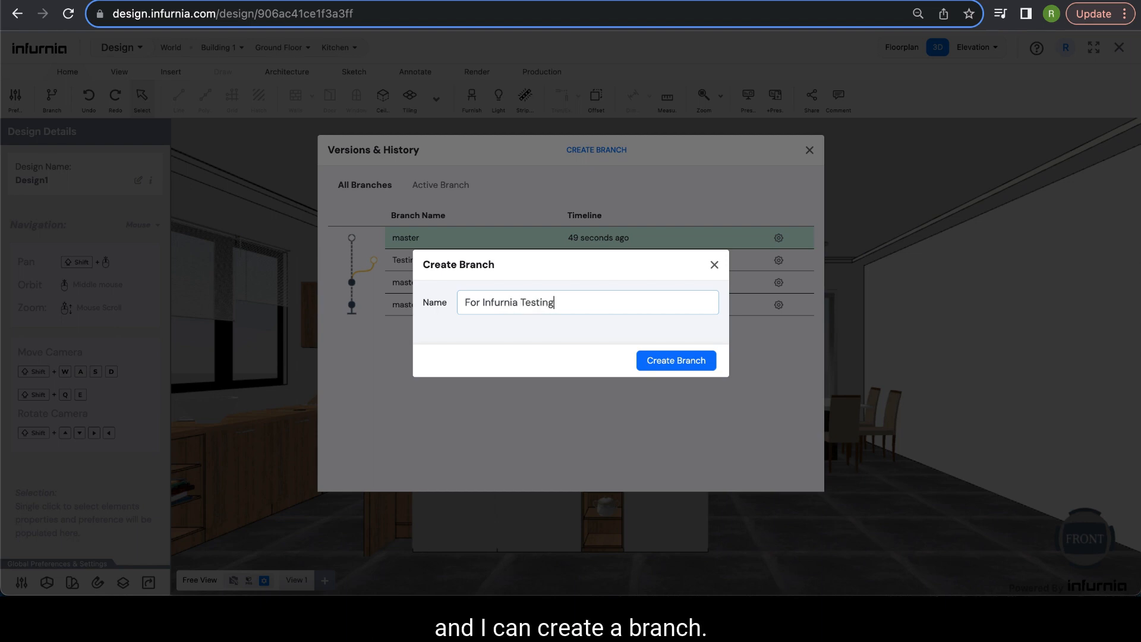
left_click(685, 360)
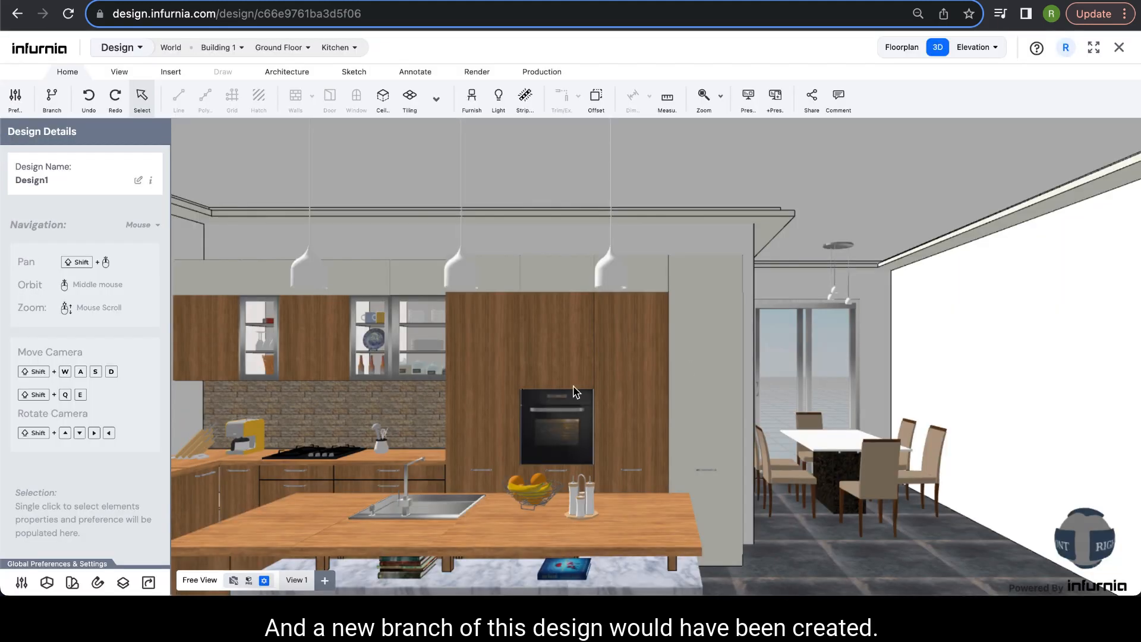
scroll(359, 263, "down", 2)
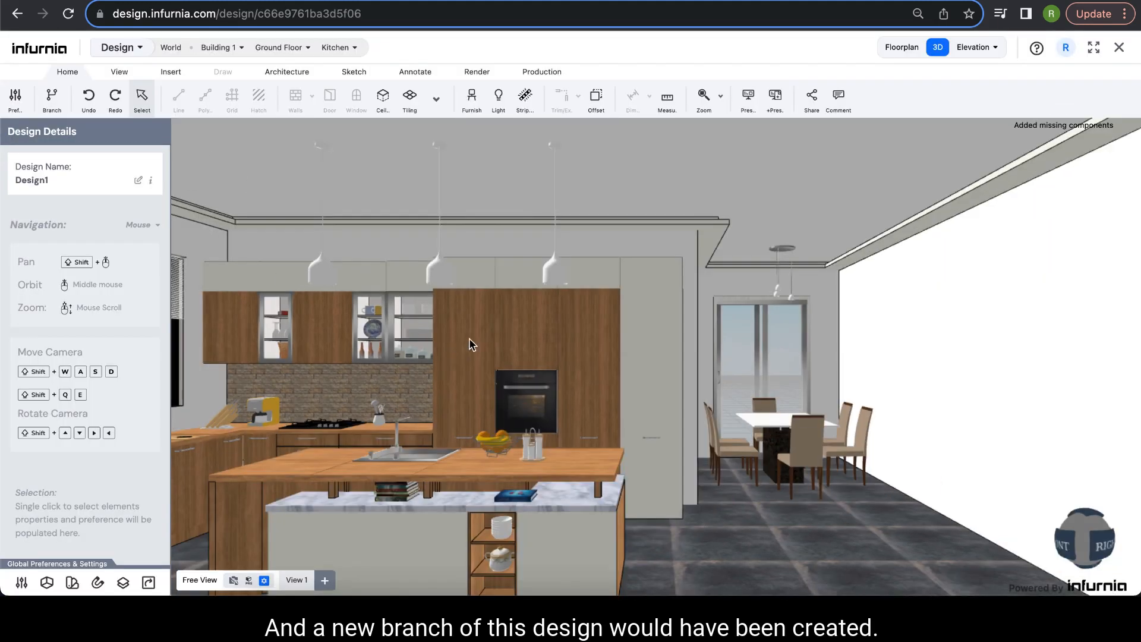
scroll(475, 345, "up", 2)
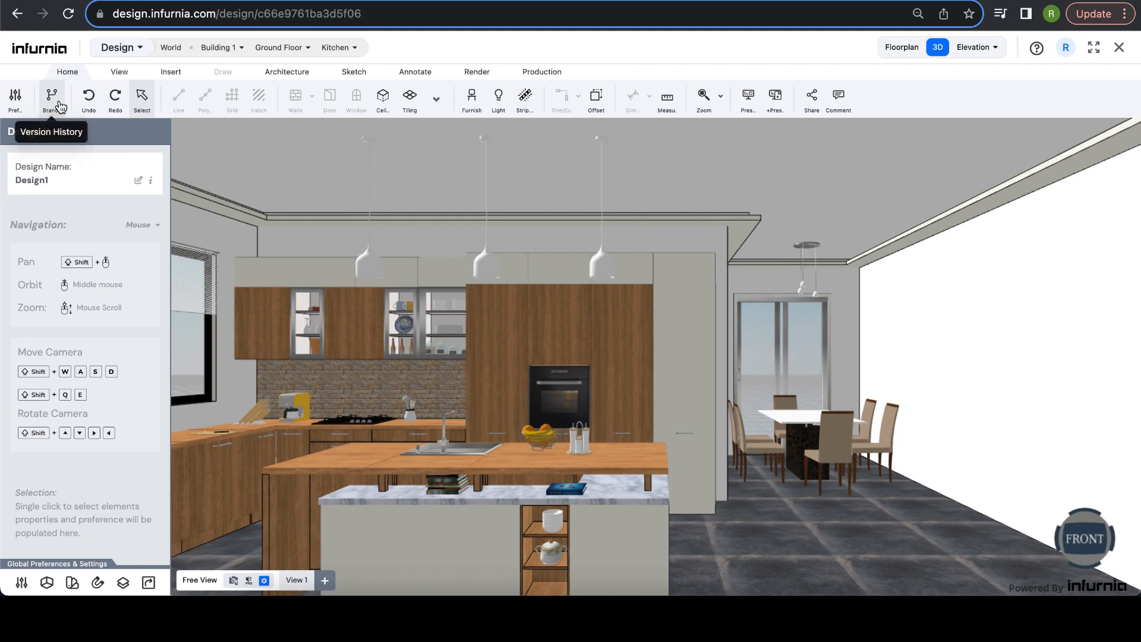
- Invite the suggested colleague to the For Infurnia Testing branch with Edit access
left_click(52, 98)
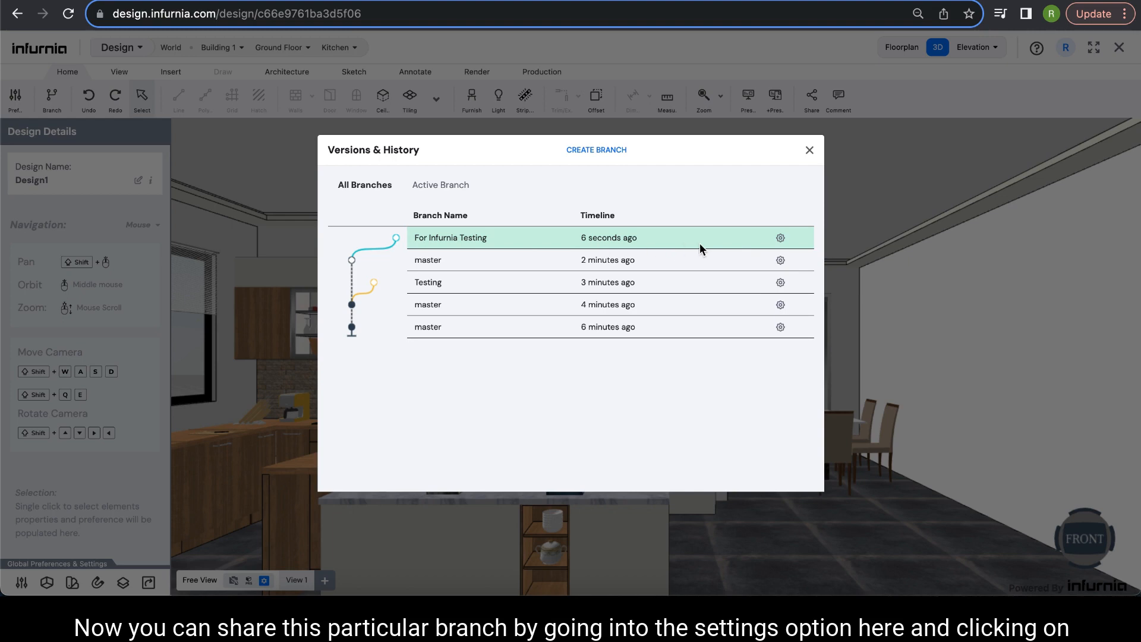
left_click(780, 239)
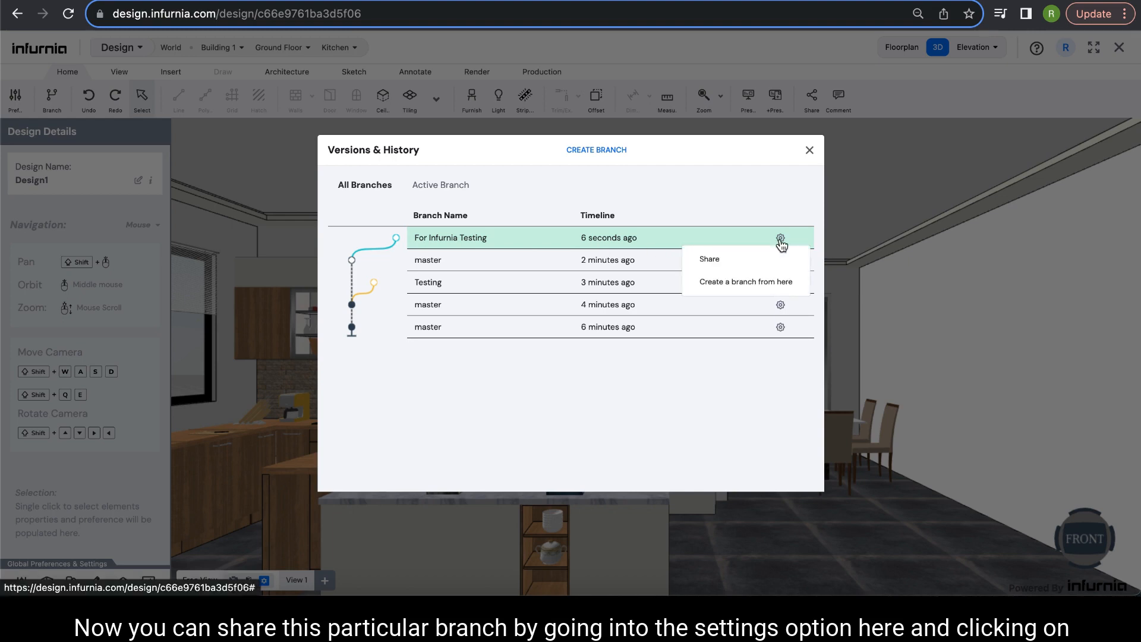
left_click(737, 260)
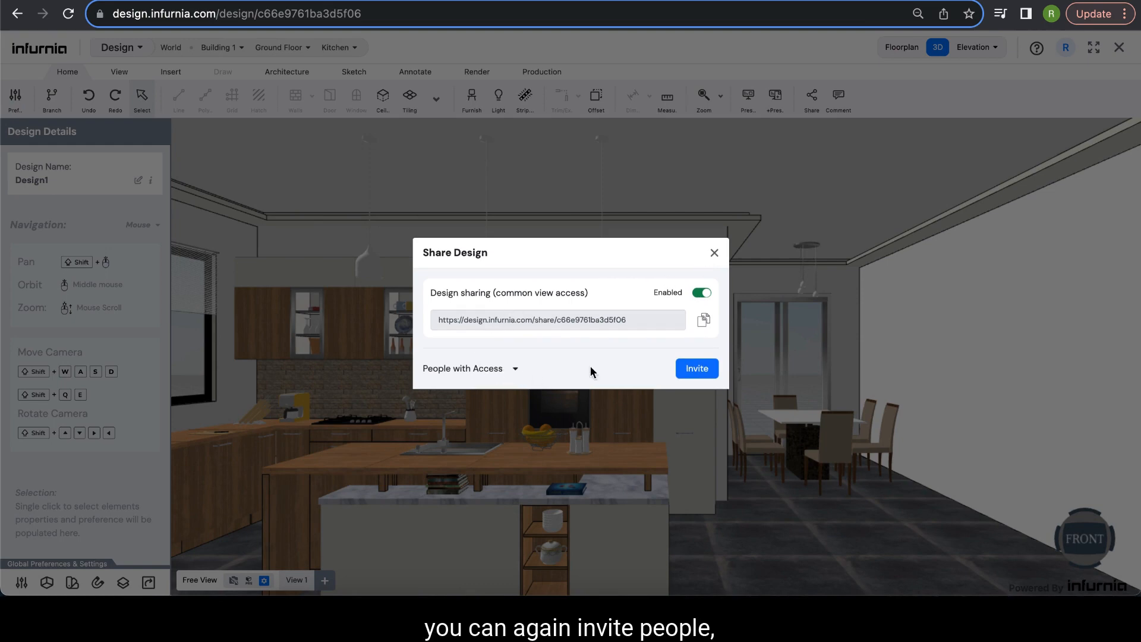
left_click(702, 370)
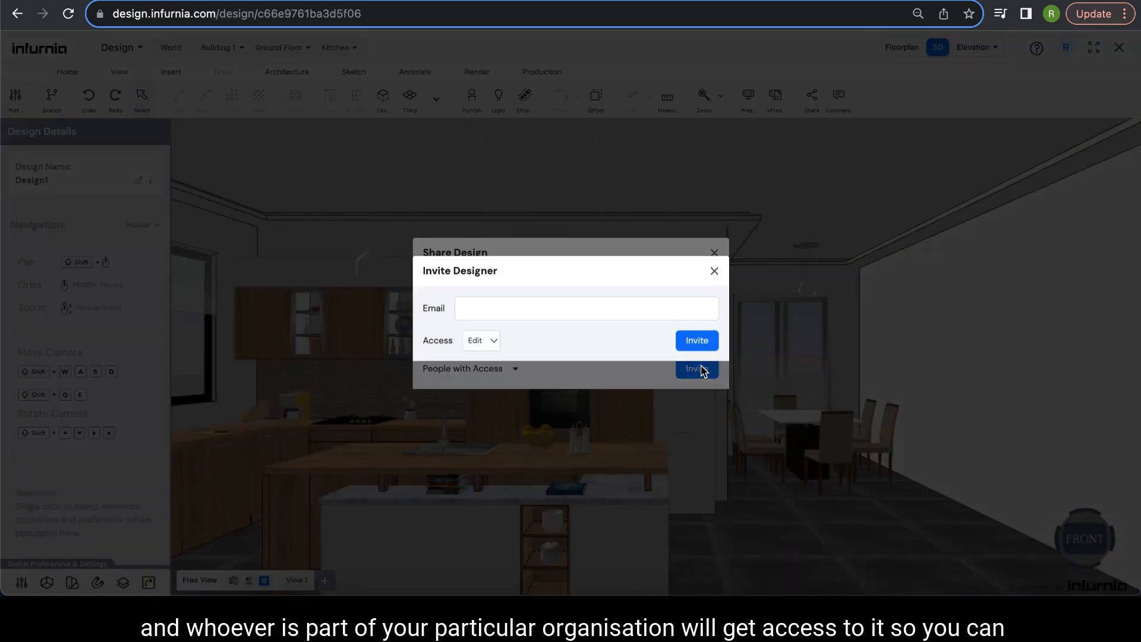
left_click(508, 313)
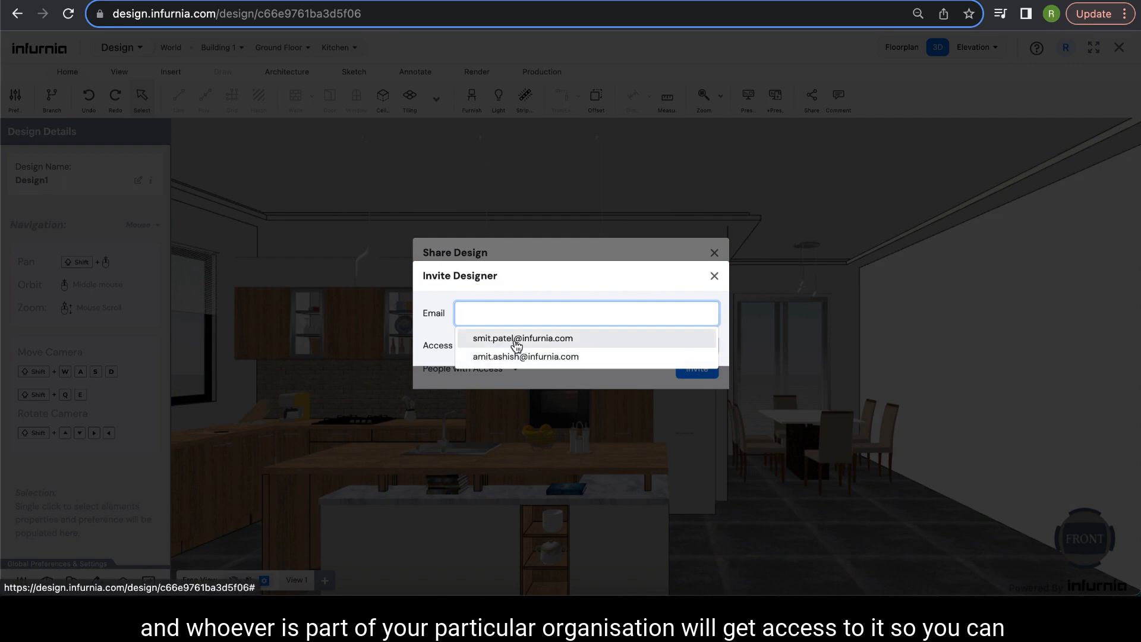
left_click(516, 339)
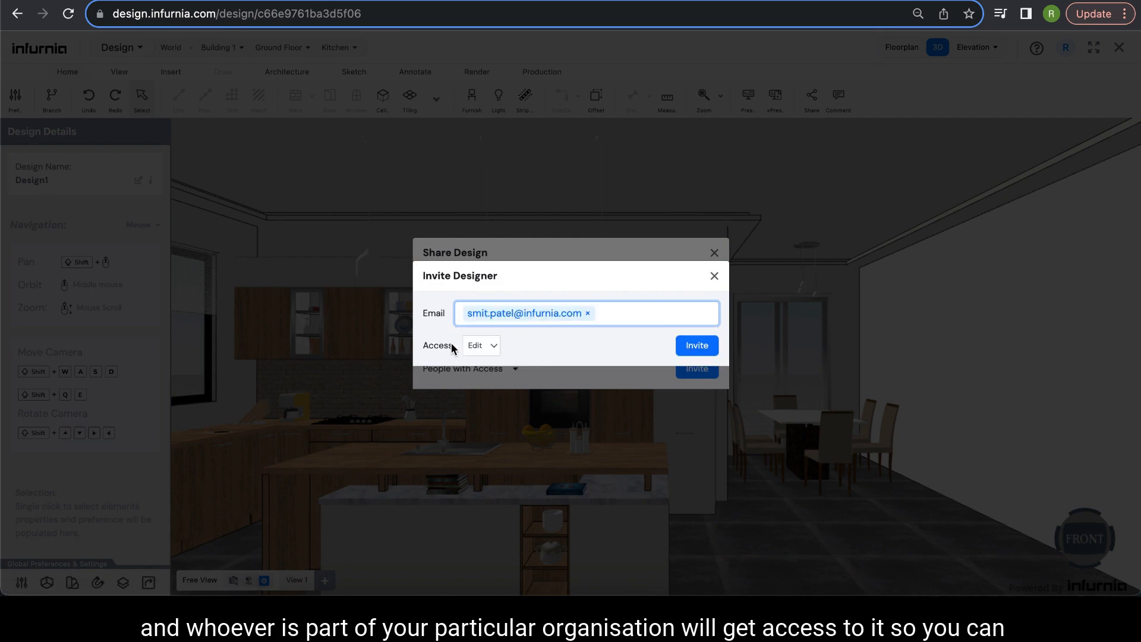
left_click(698, 348)
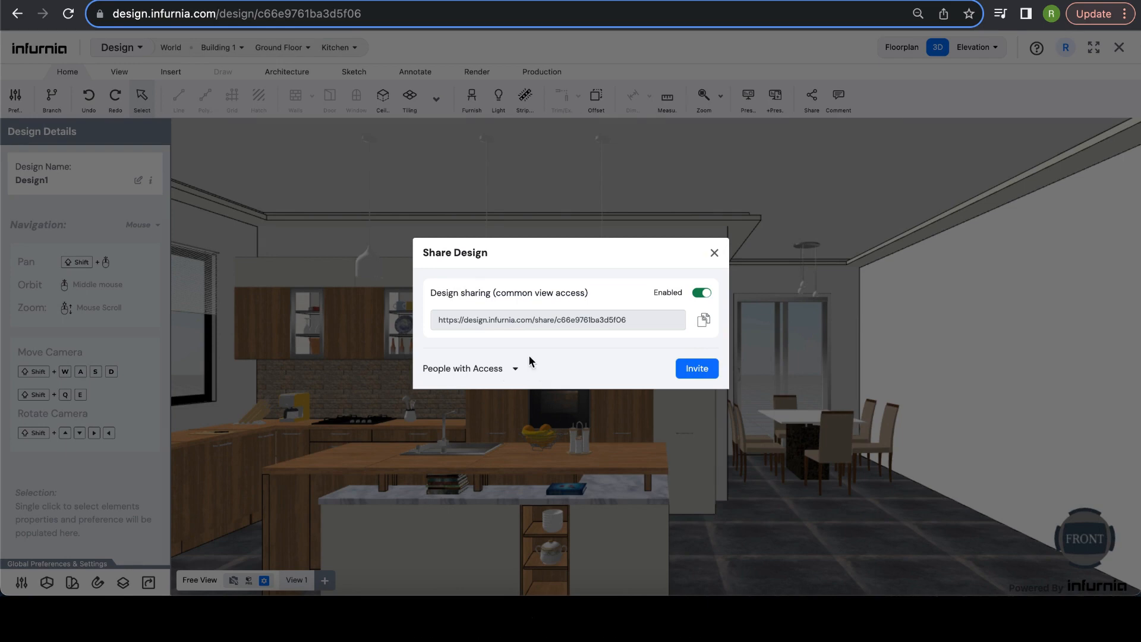
left_click(715, 252)
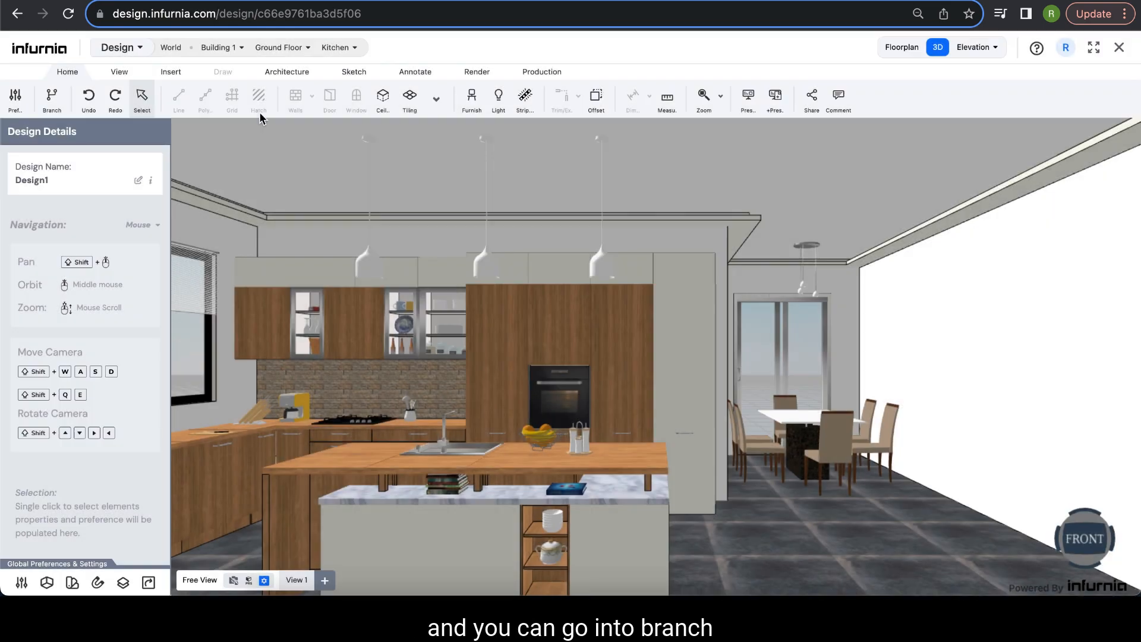
- Switch the design to the master branch and confirm it is now active
left_click(42, 101)
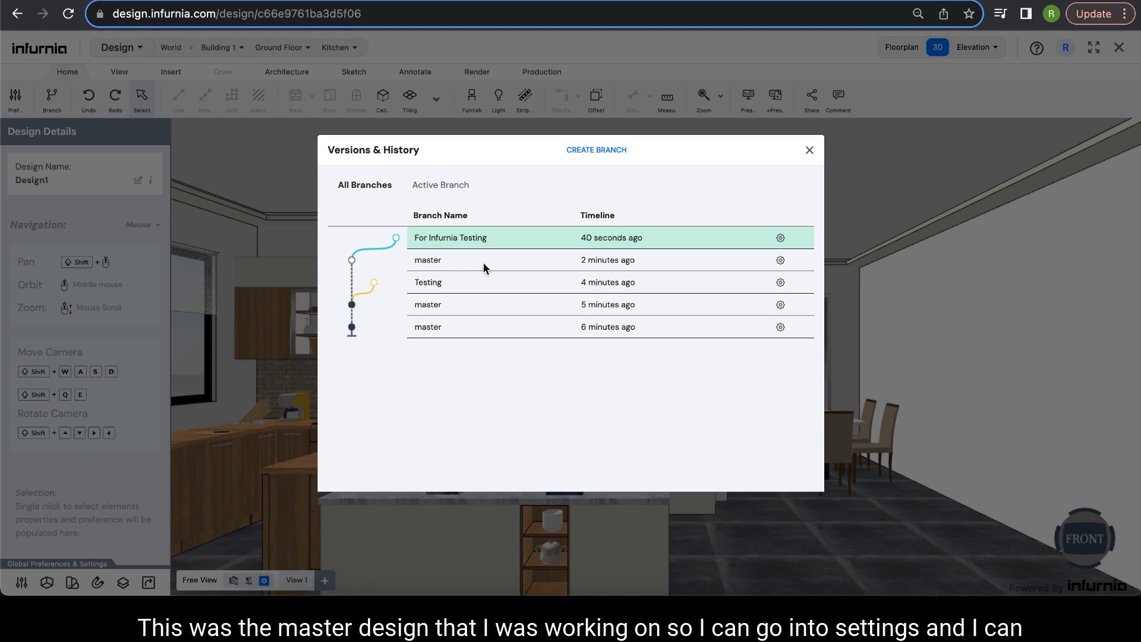
left_click(780, 262)
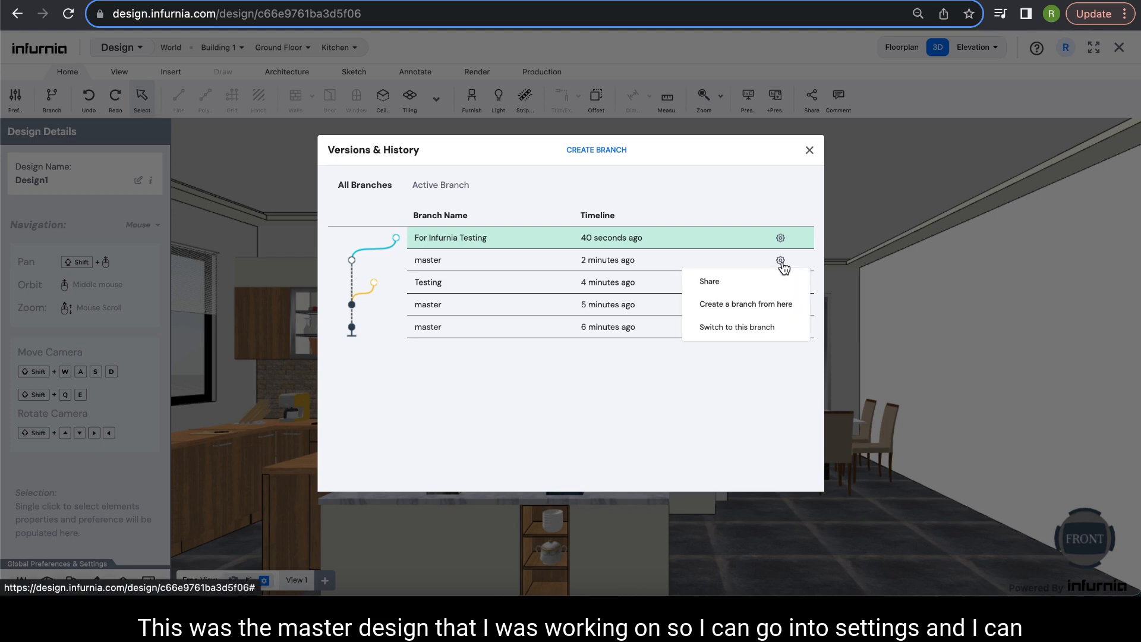
left_click(740, 328)
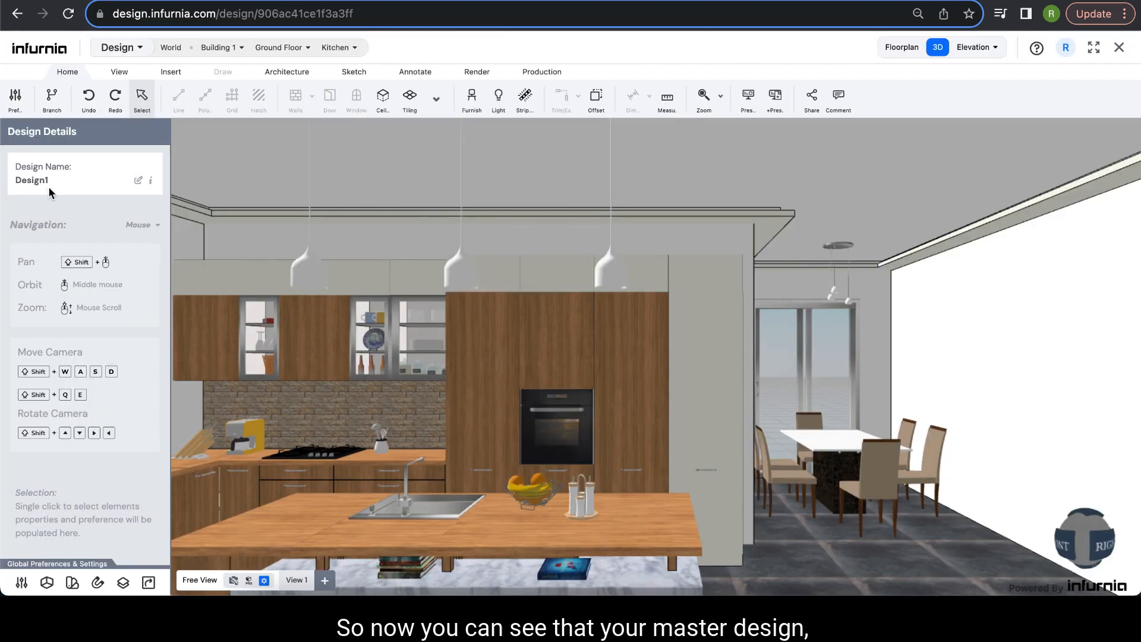
left_click(52, 98)
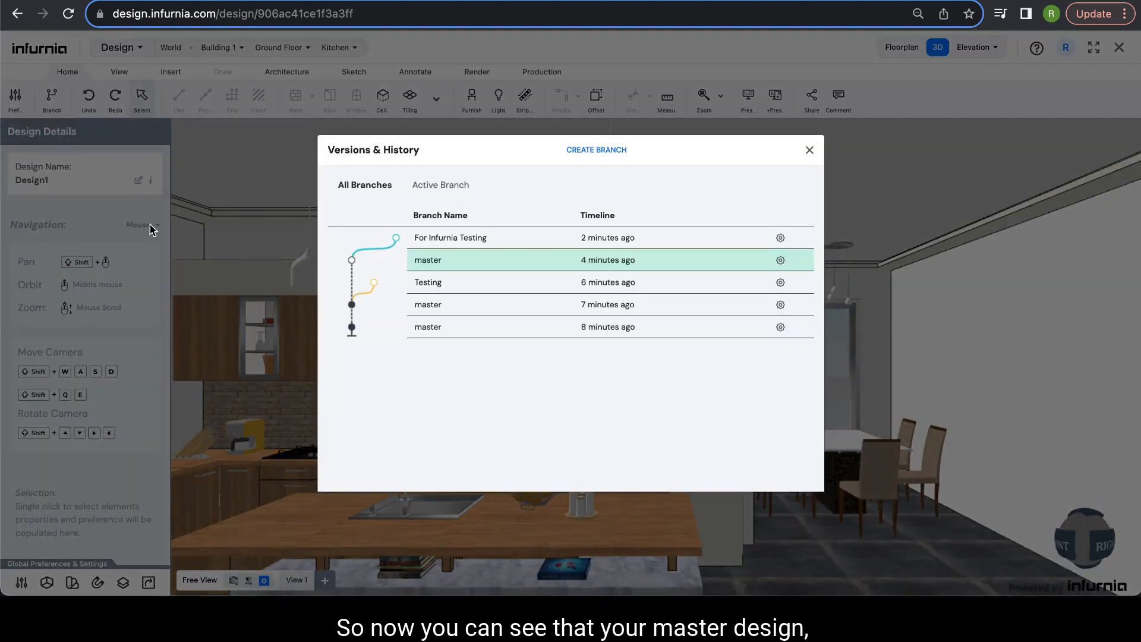